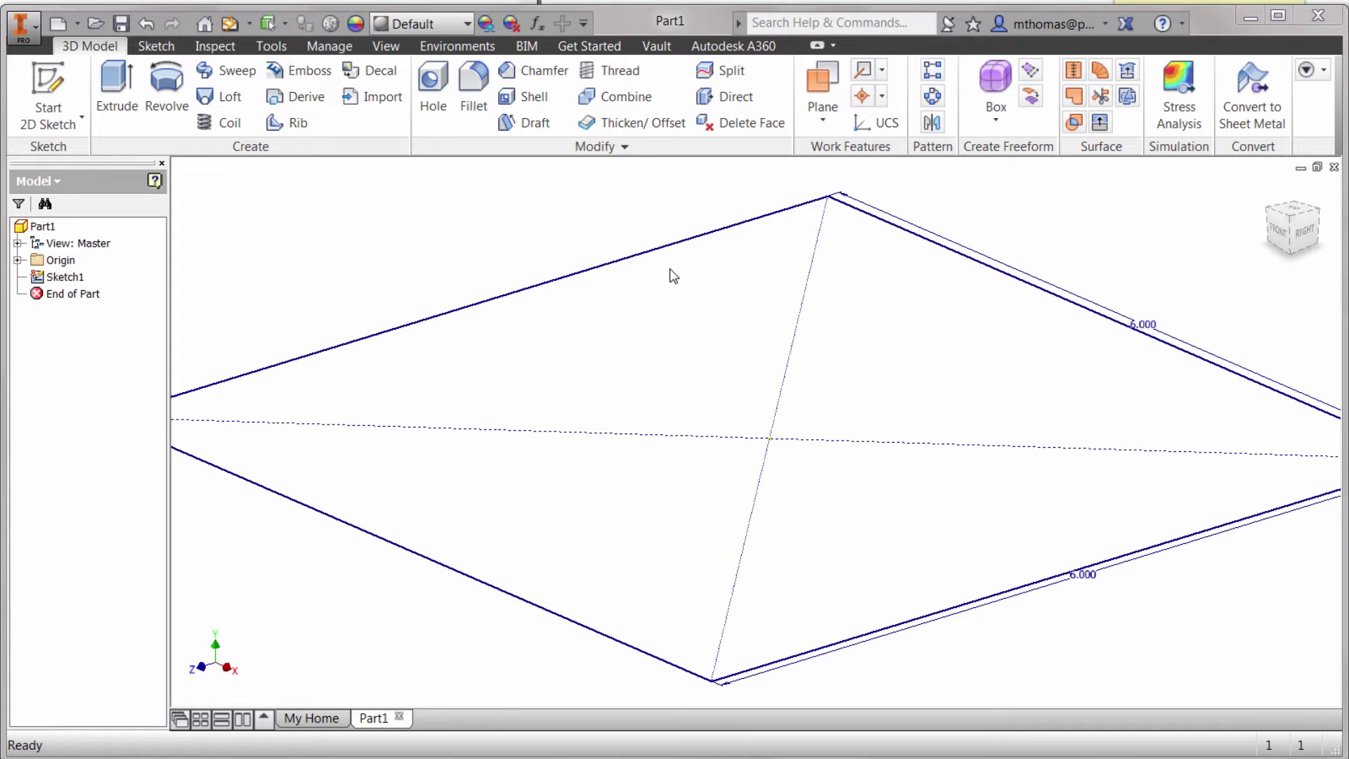
Zoom out to fit the whole 6.000 square sketch, then exit Pan mode
scroll(651, 407, "down", 5)
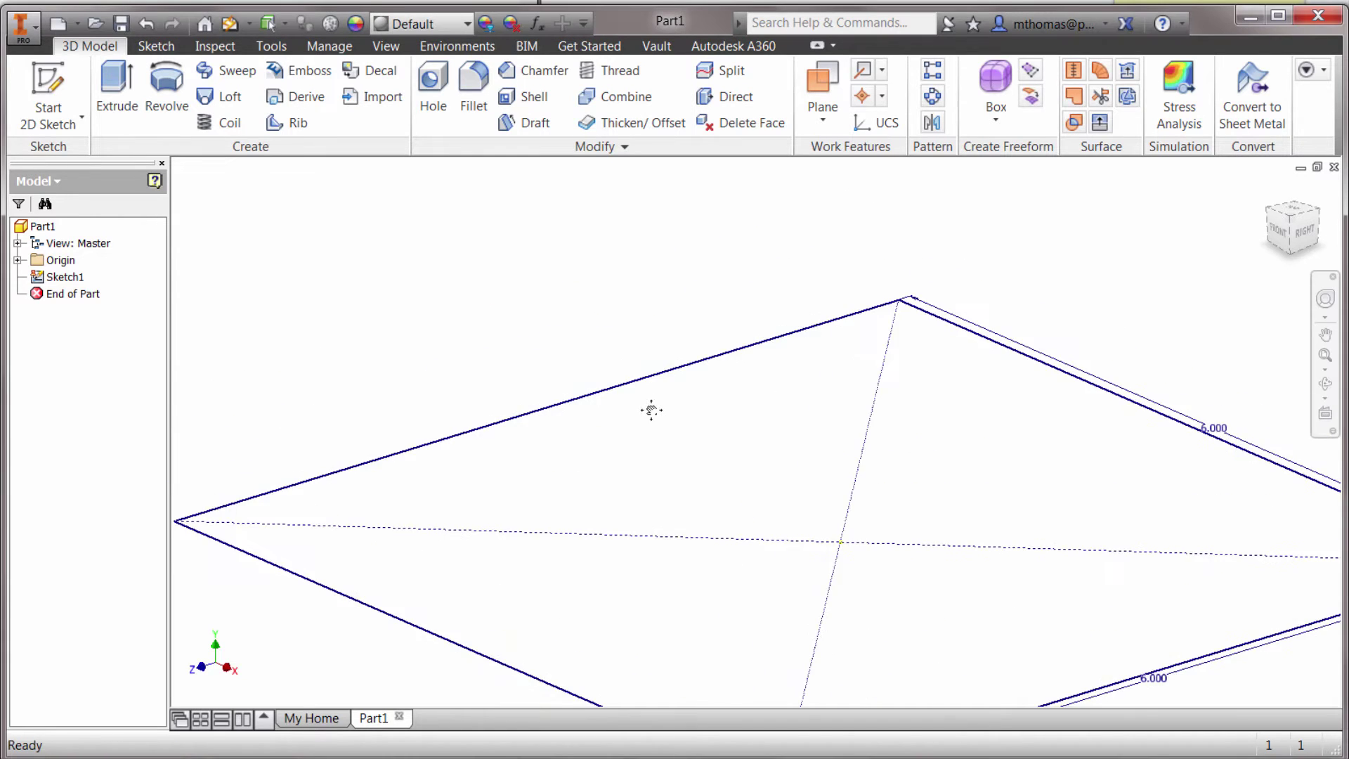
key("F2")
key("Escape")
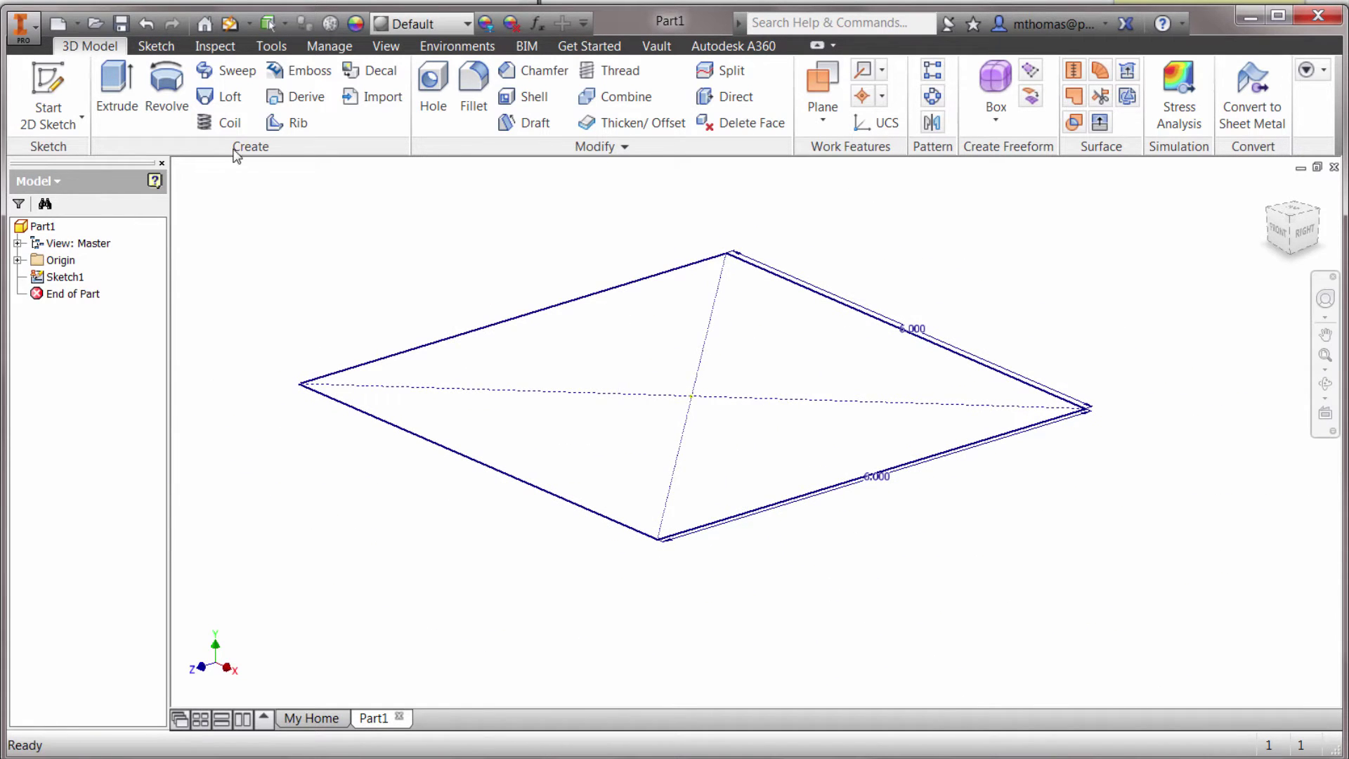
Extrude the square sketch 5 units deep as Extrusion1 and frame the block
left_click(117, 83)
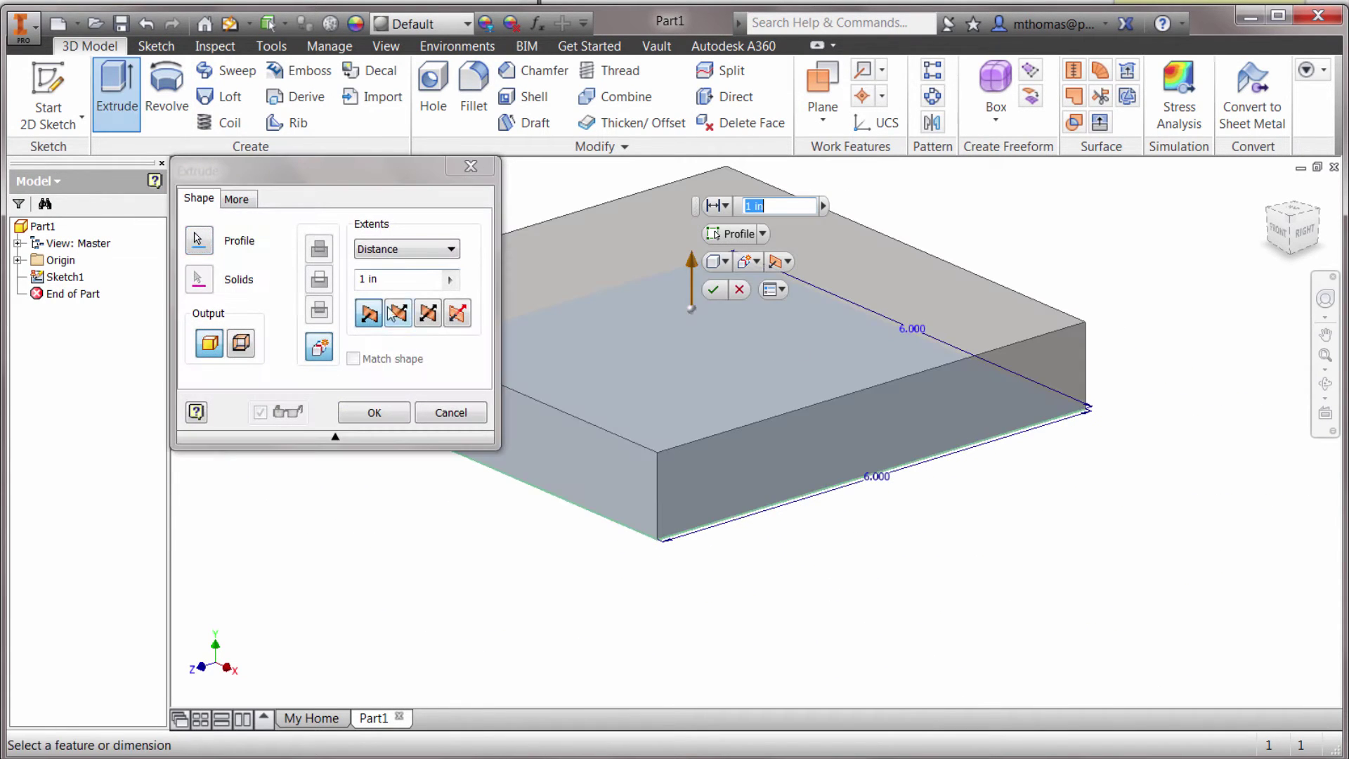
left_click(378, 280)
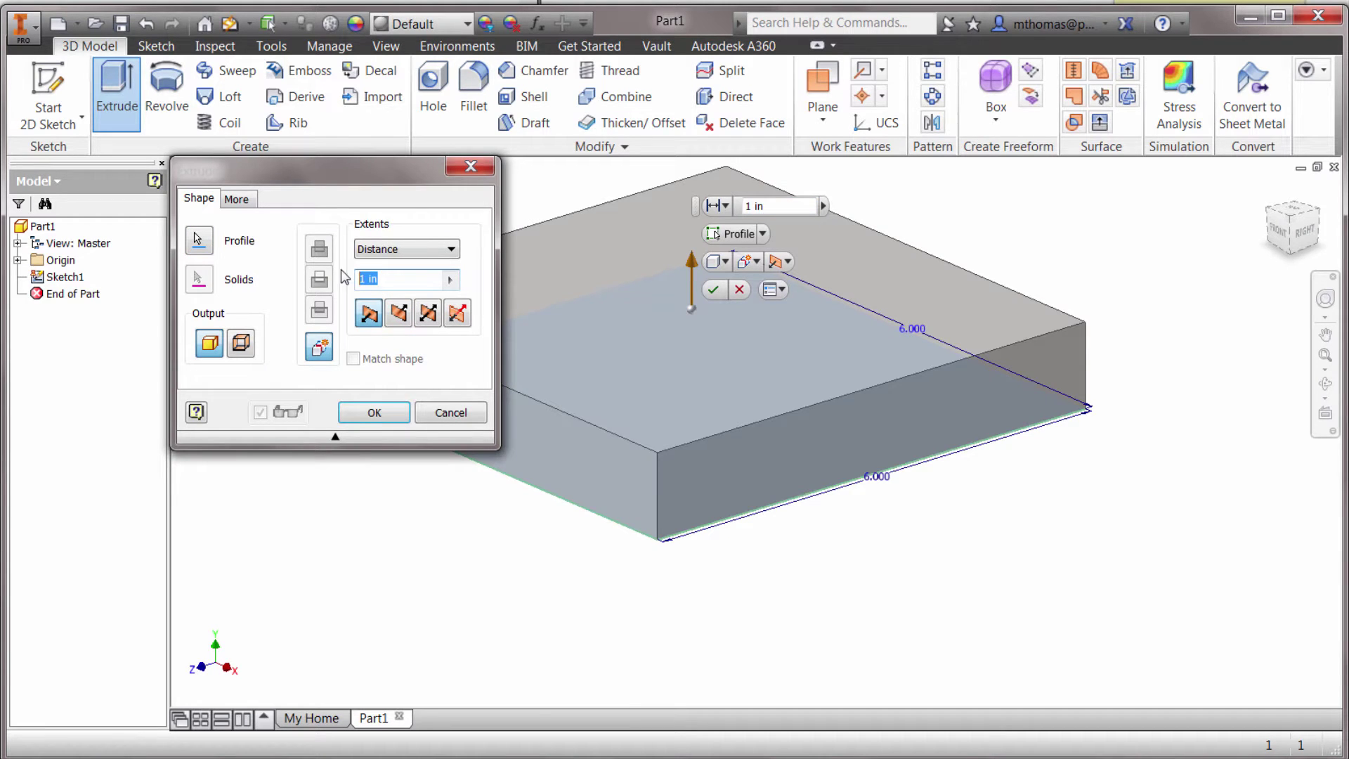
type("5")
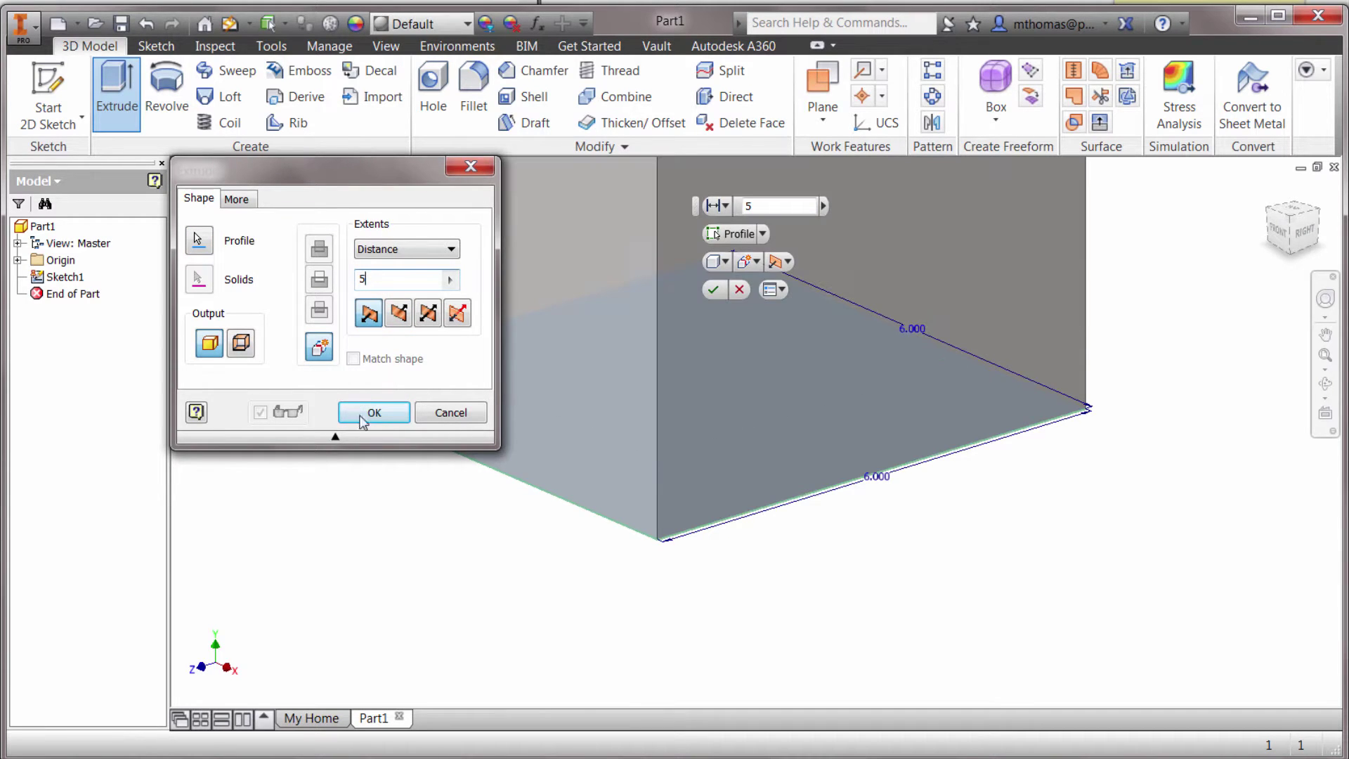
left_click(375, 413)
scroll(436, 355, "down", 3)
middle_click_drag(440, 320, 426, 515)
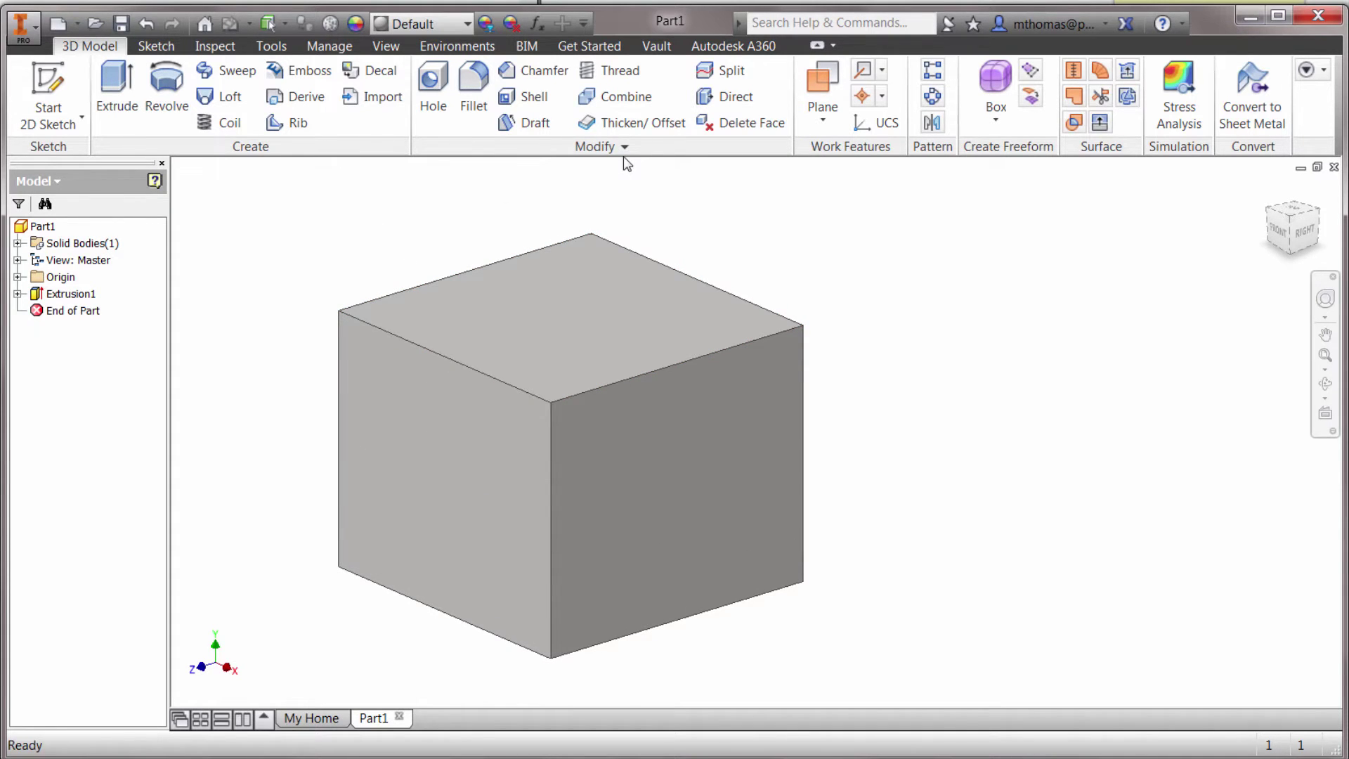
Create Shell1 with 0.1 in wall thickness, removing the block's top and front faces
left_click(526, 96)
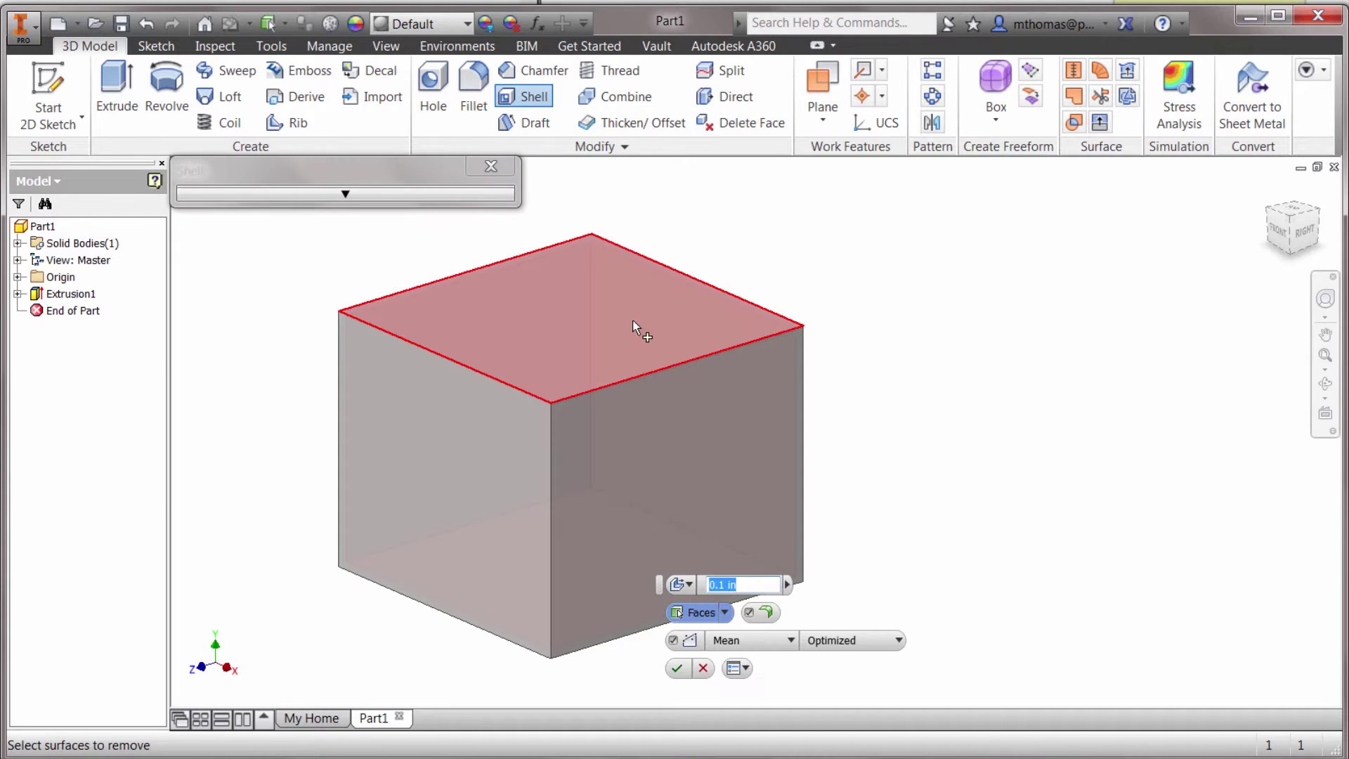
left_click(476, 415)
left_click(531, 337)
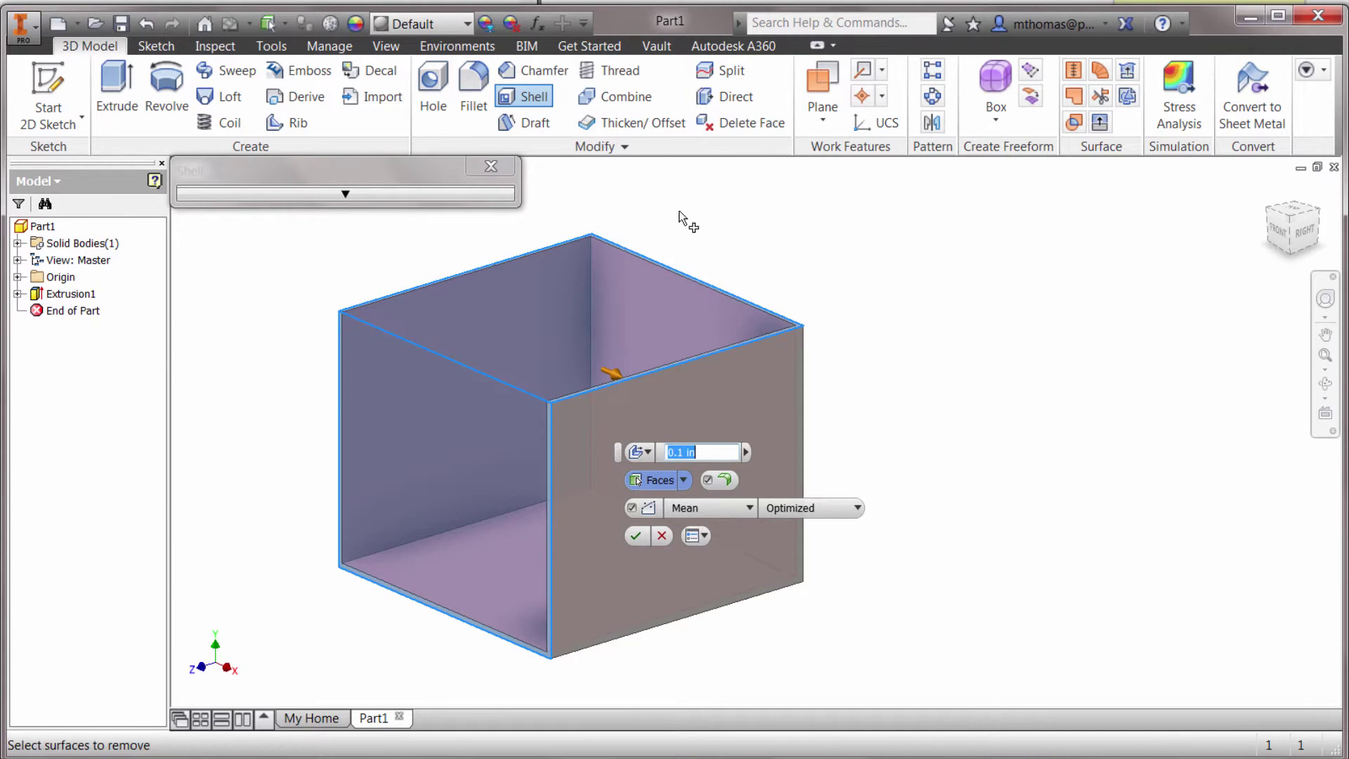
left_click(661, 298)
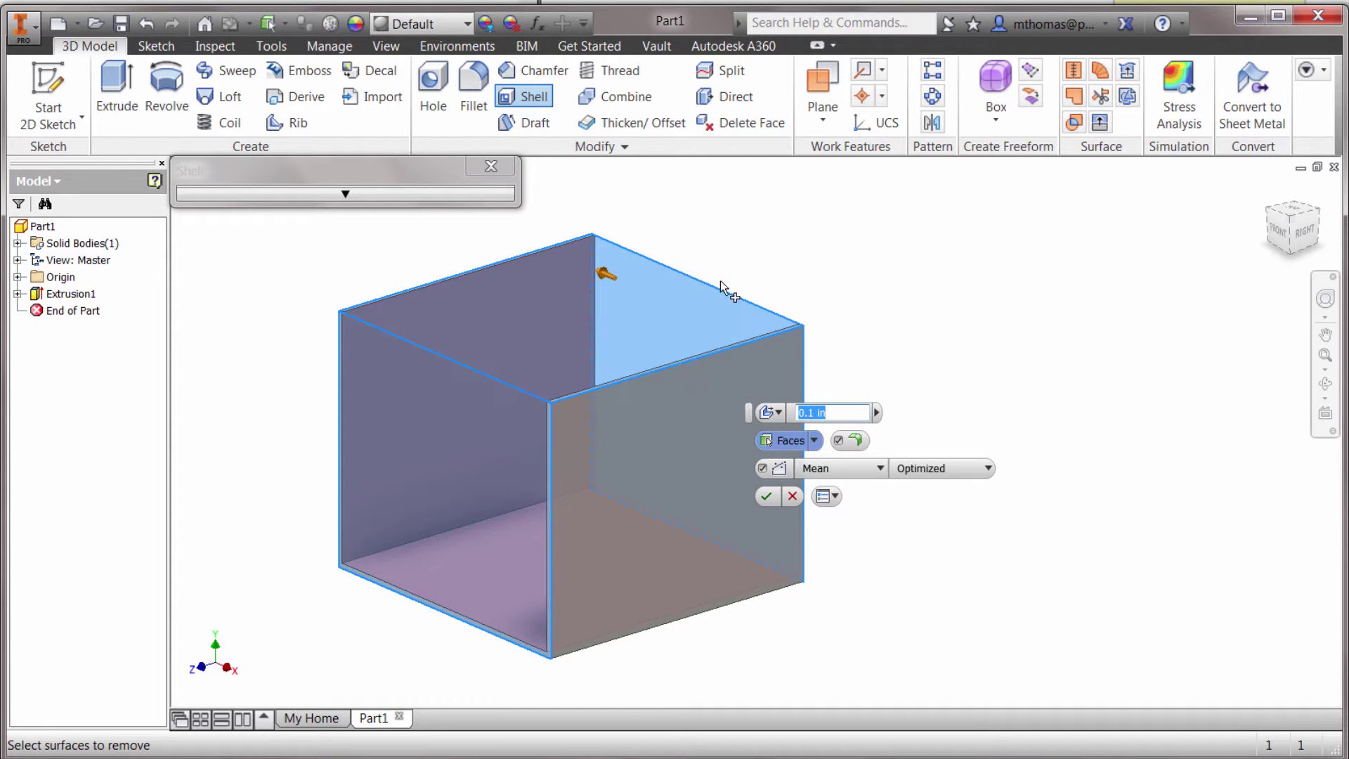
middle_click_drag(862, 280, 680, 345, "shift")
left_click(618, 389)
middle_click_drag(617, 389, 944, 308, "shift")
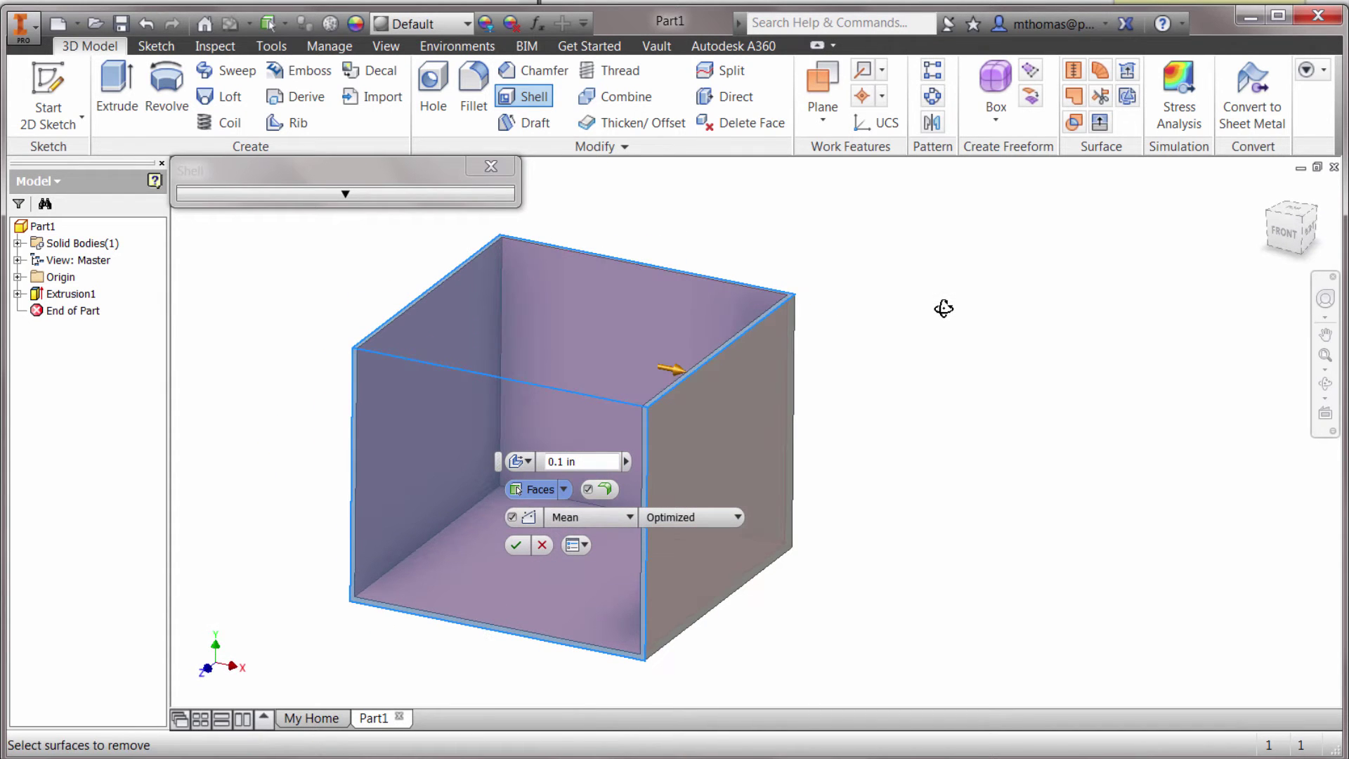
left_click(542, 463)
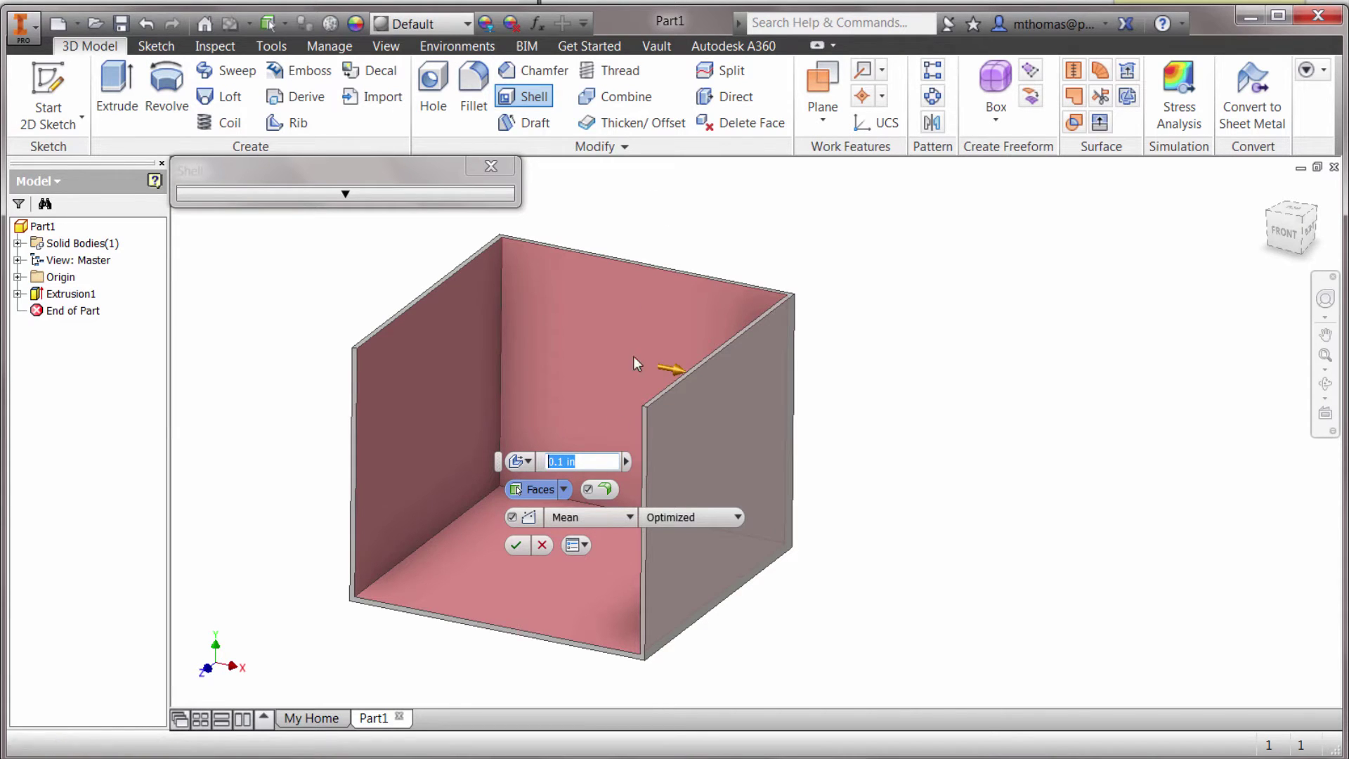
left_click(521, 545)
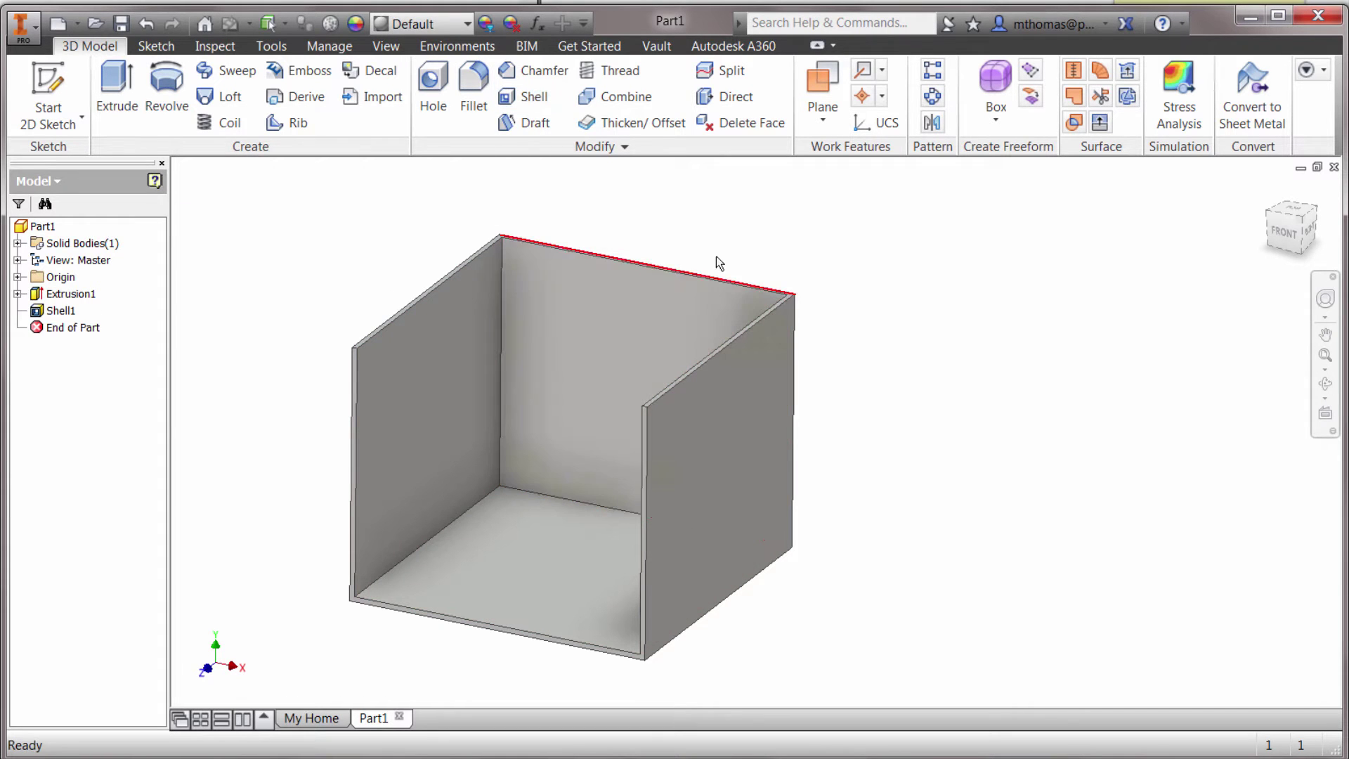
middle_click_drag(761, 255, 825, 228, "shift")
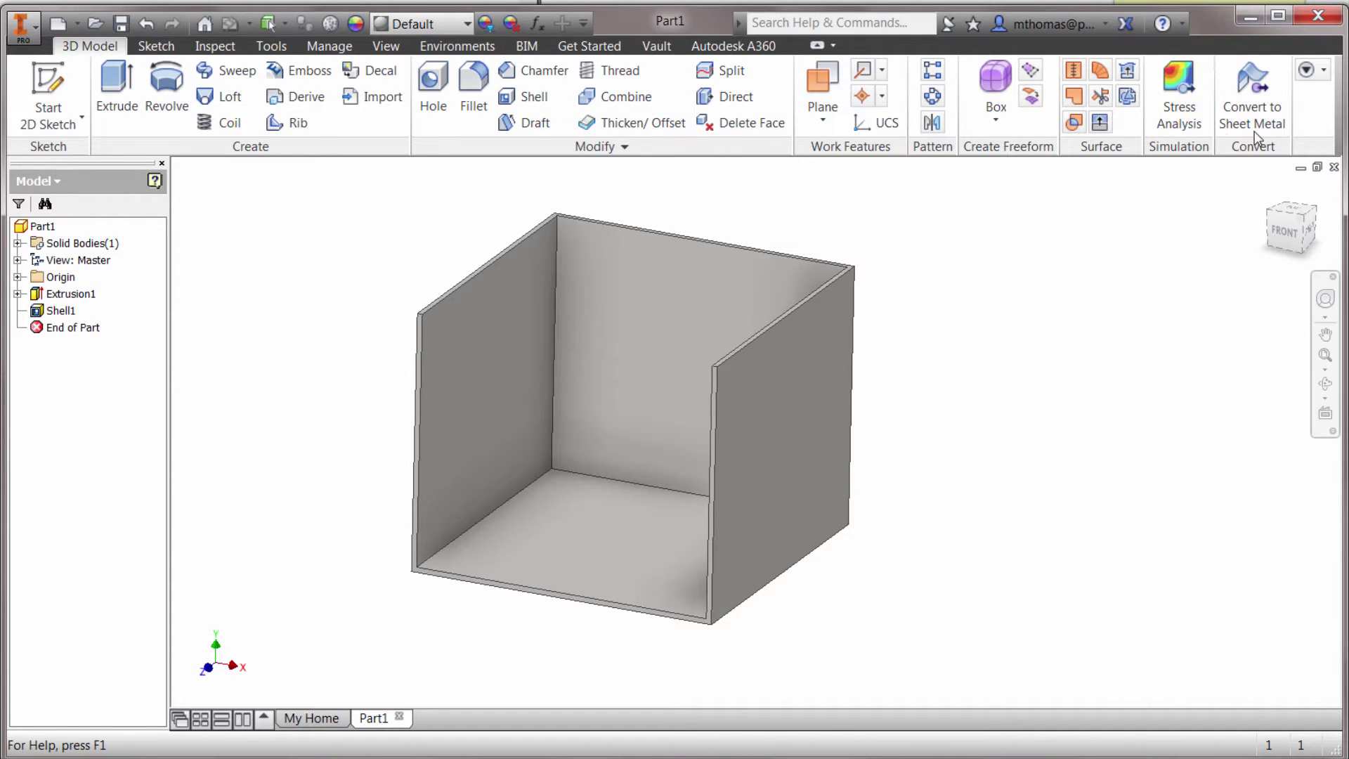
Convert the box to sheet metal on its base face, thickness .1, using the Default rule
left_click(1243, 91)
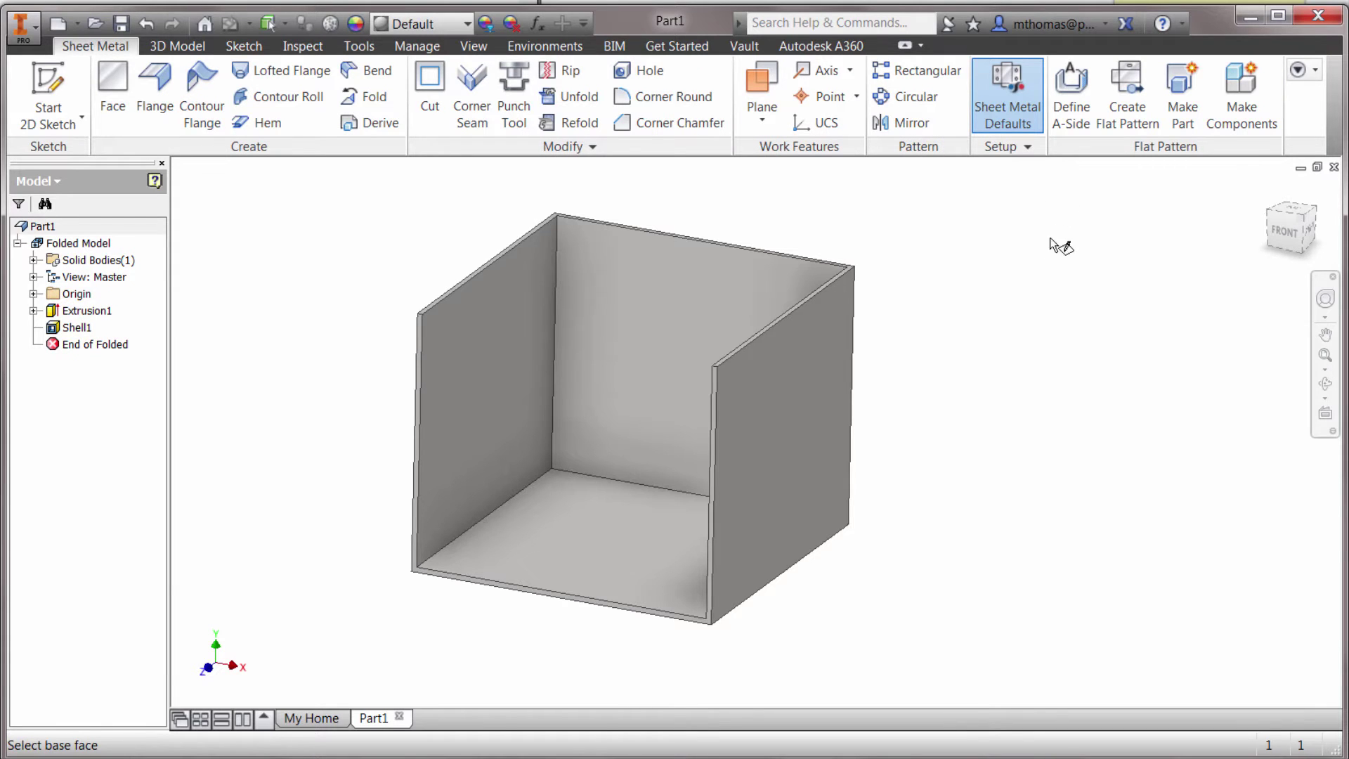
middle_click_drag(940, 562, 912, 496, "shift")
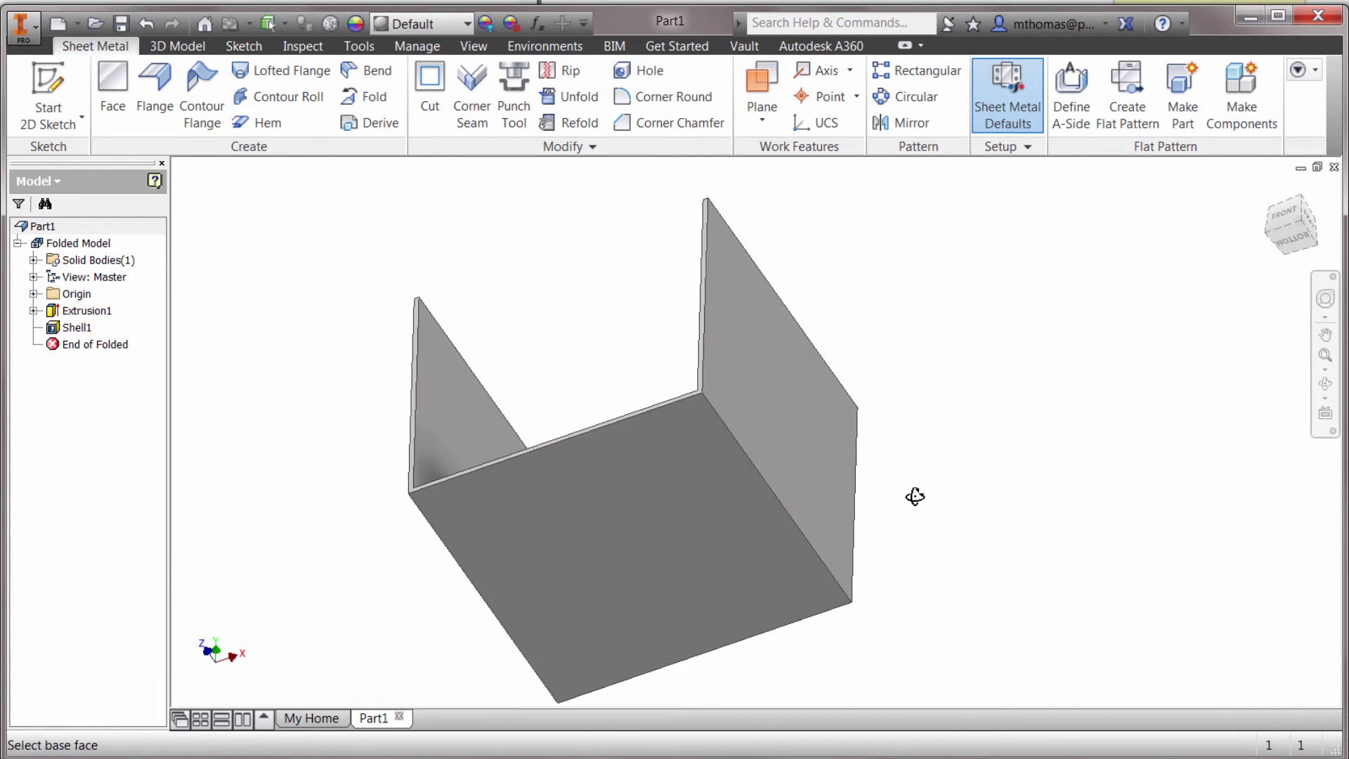
left_click(694, 520)
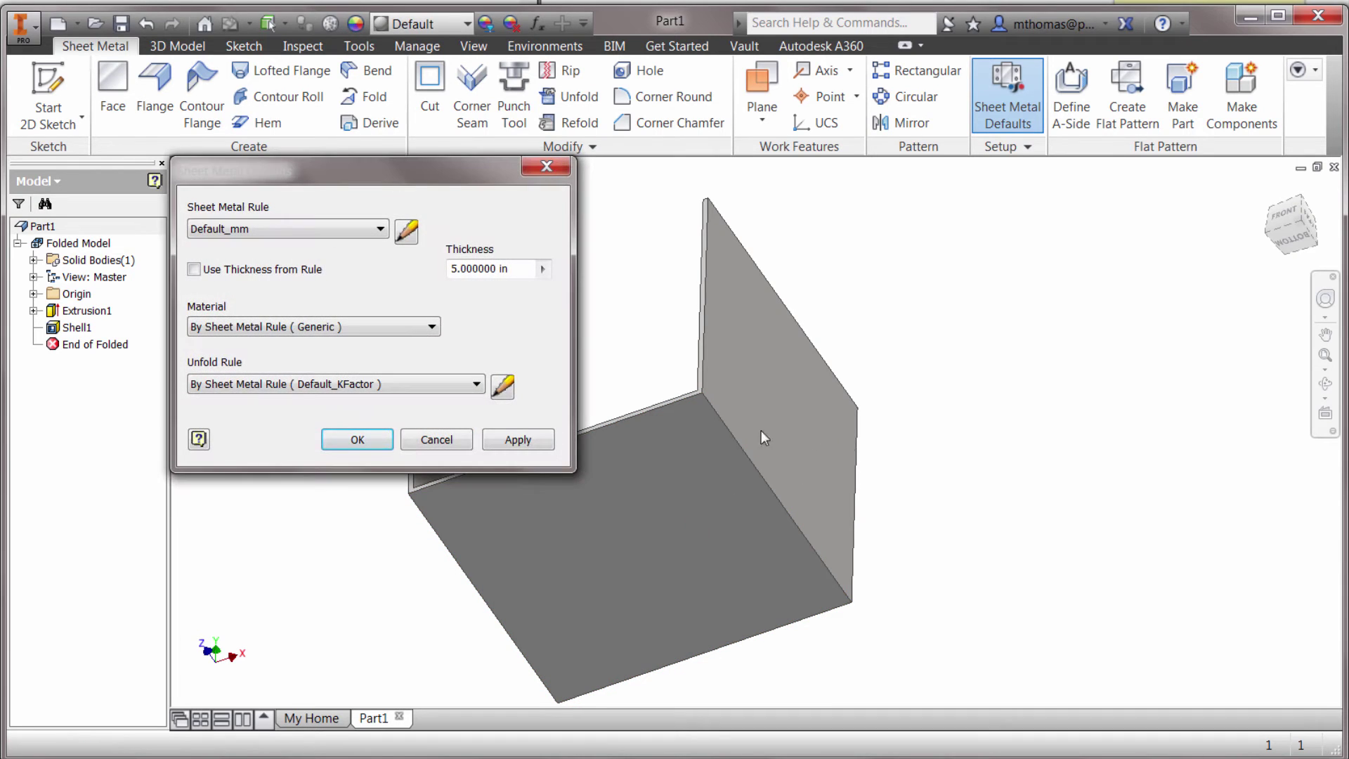
double_click(515, 271)
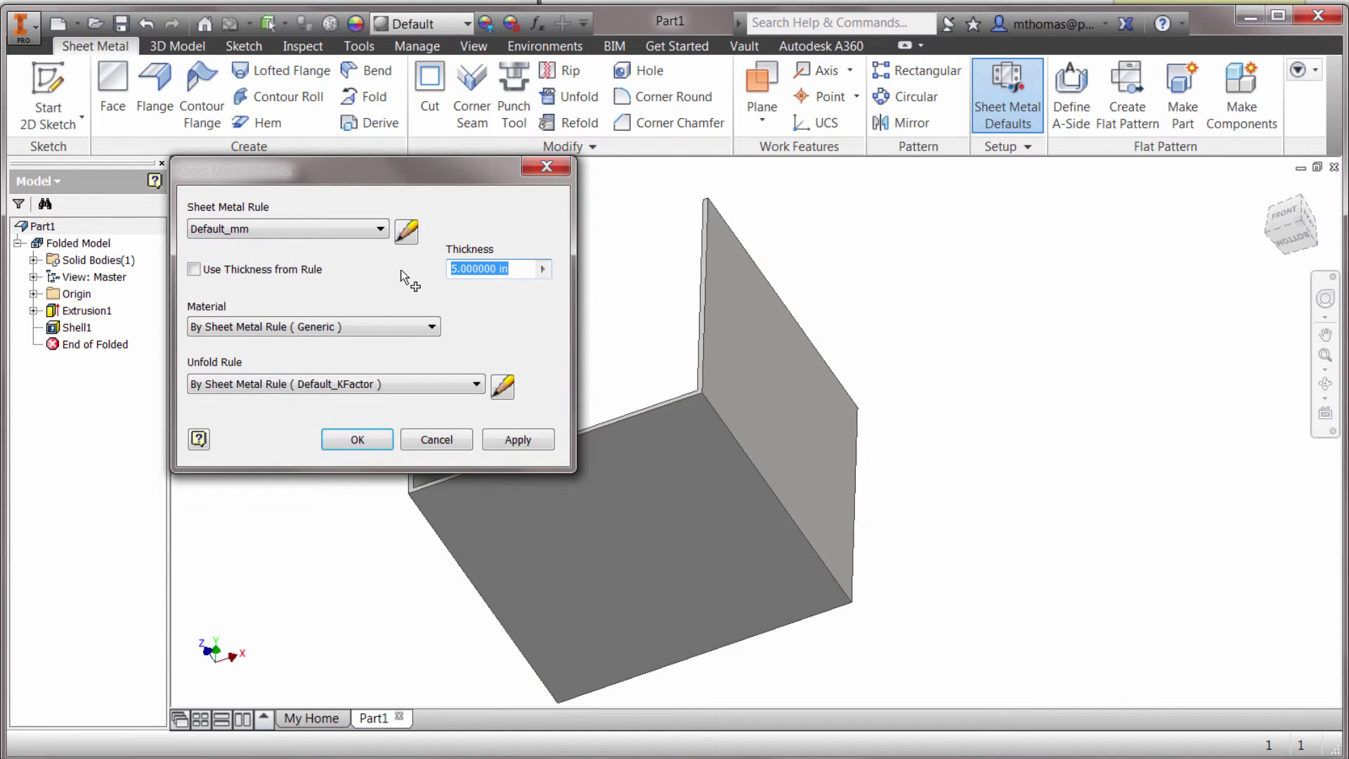
type(".1")
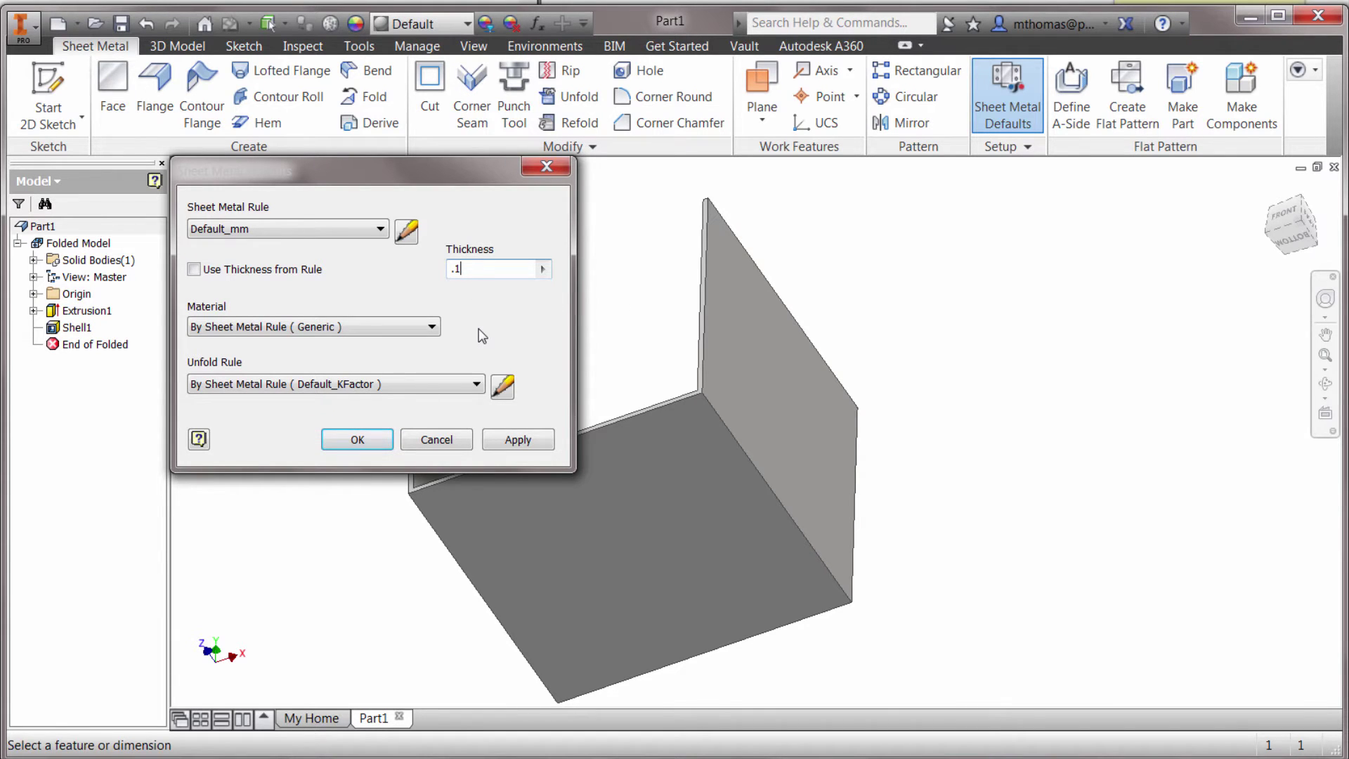
left_click(304, 229)
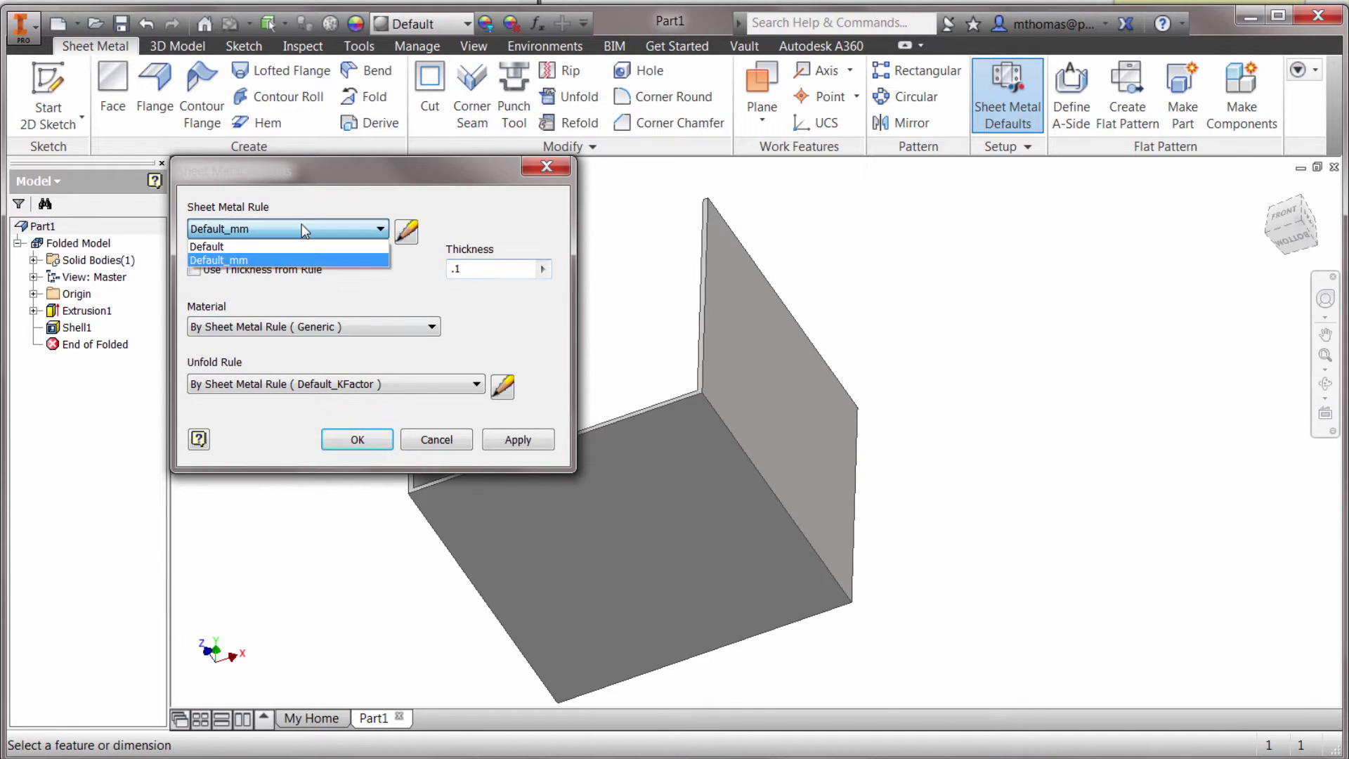
left_click(285, 246)
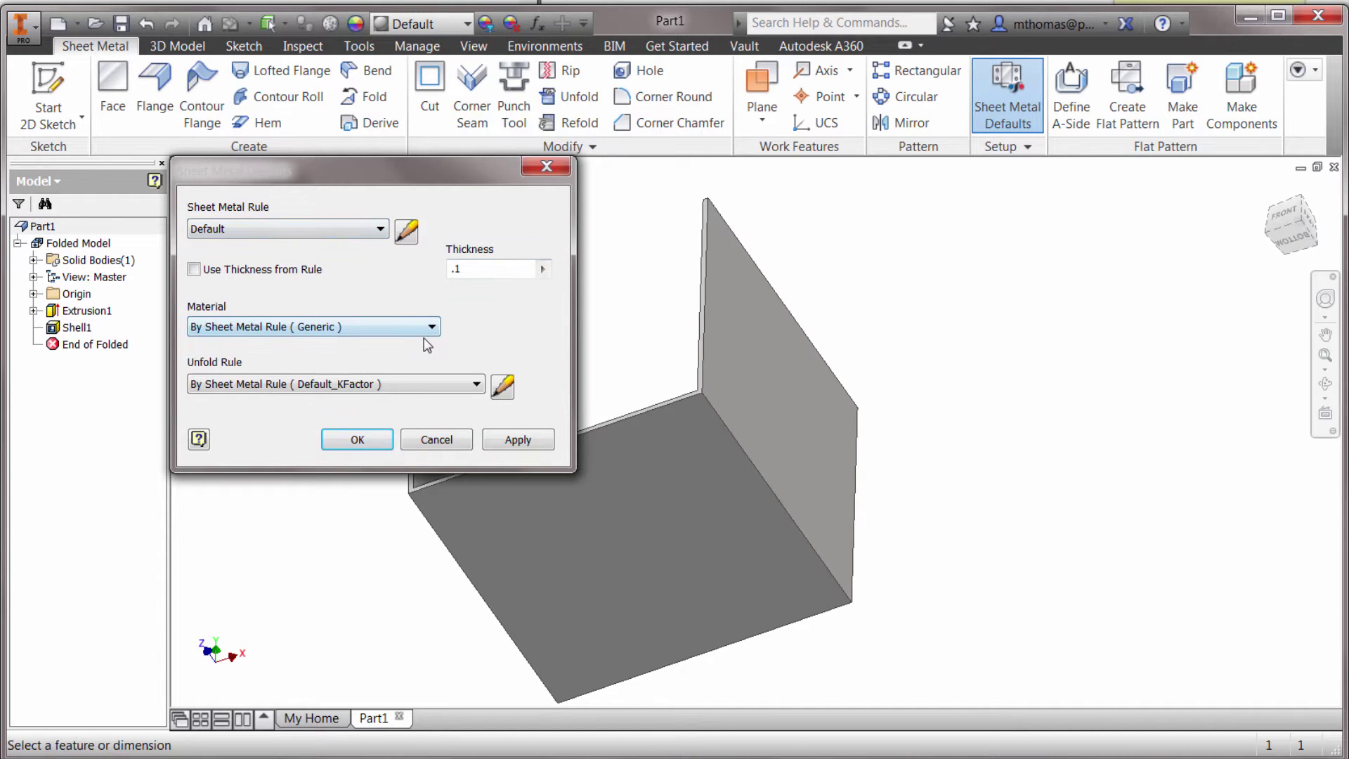
Edit the Default sheet metal rule and set its thickness to .1
left_click(406, 231)
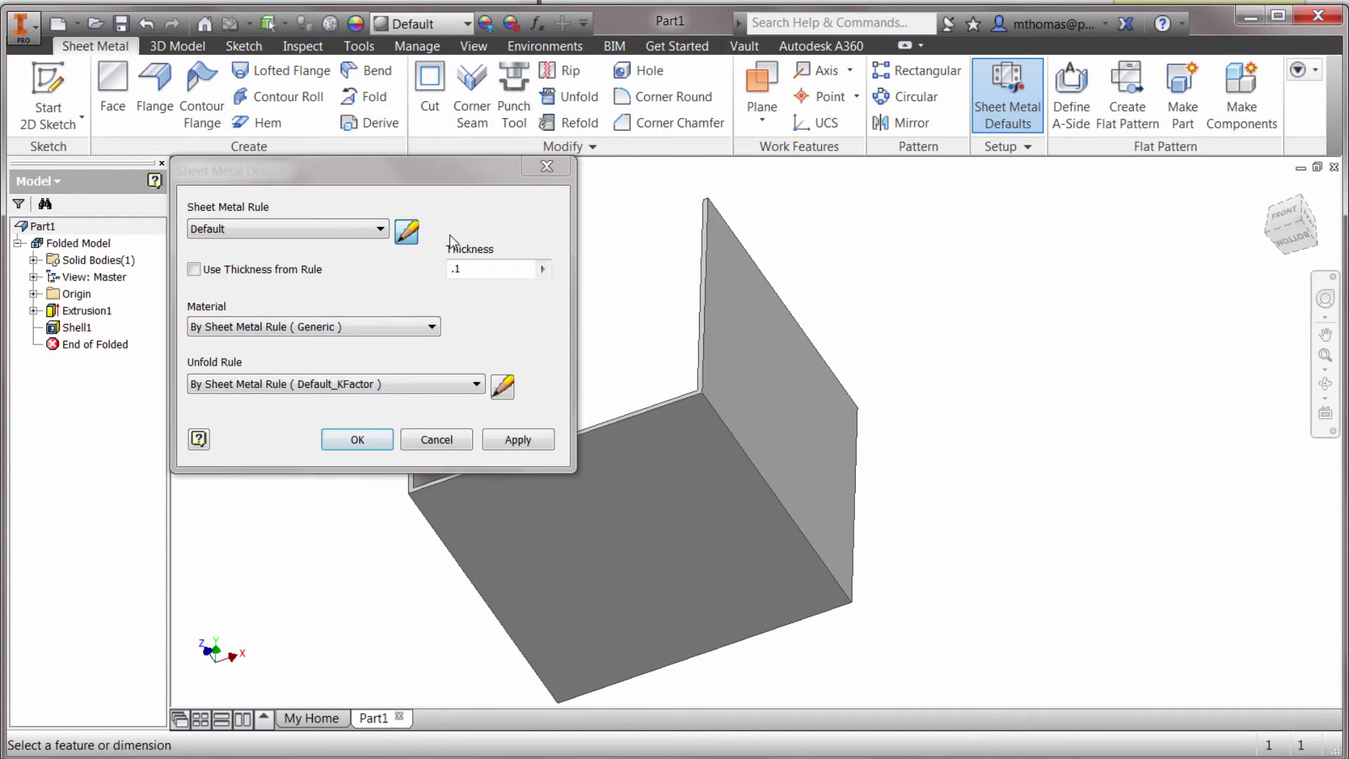
left_click_drag(415, 81, 556, 94)
left_click_drag(441, 306, 265, 301)
type(".1")
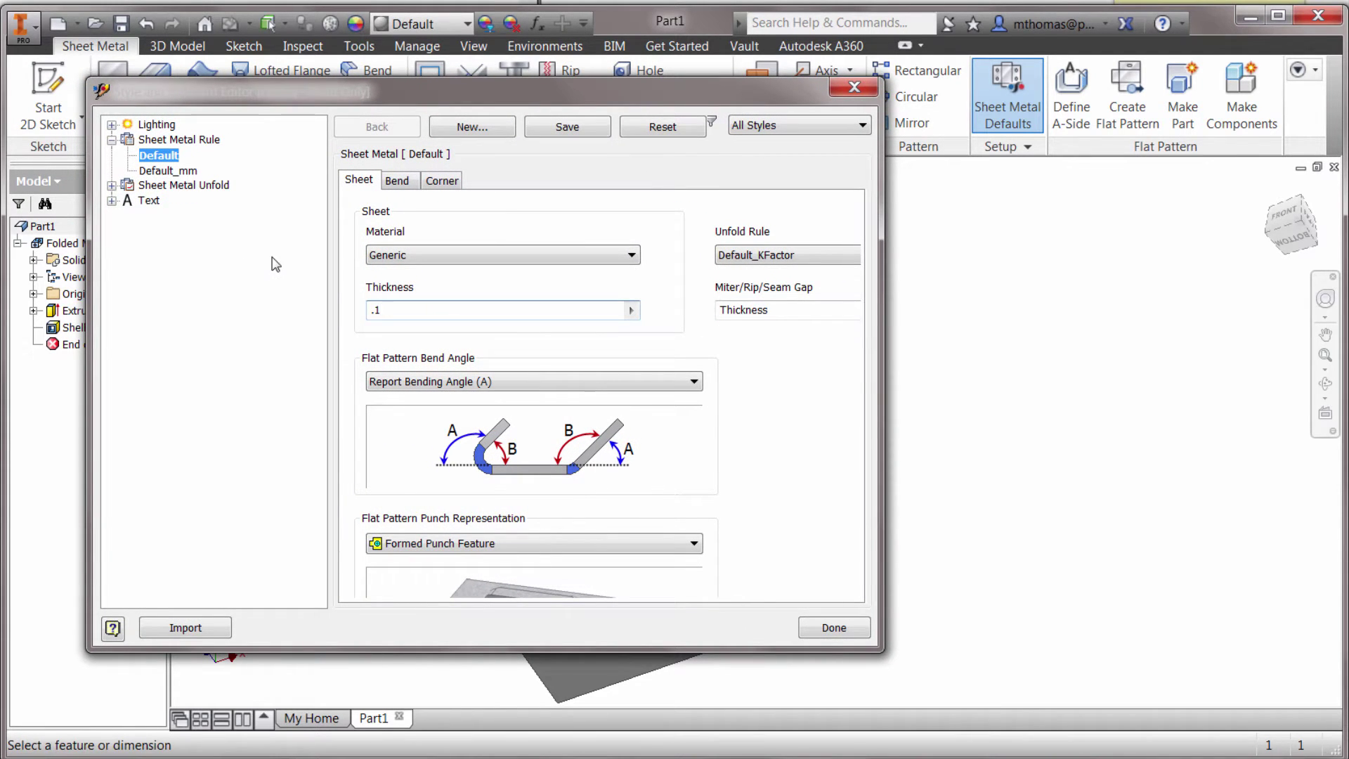
Set the Default rule's corner reliefs: two-bend to Tear, three-bend to Intersection
left_click(440, 181)
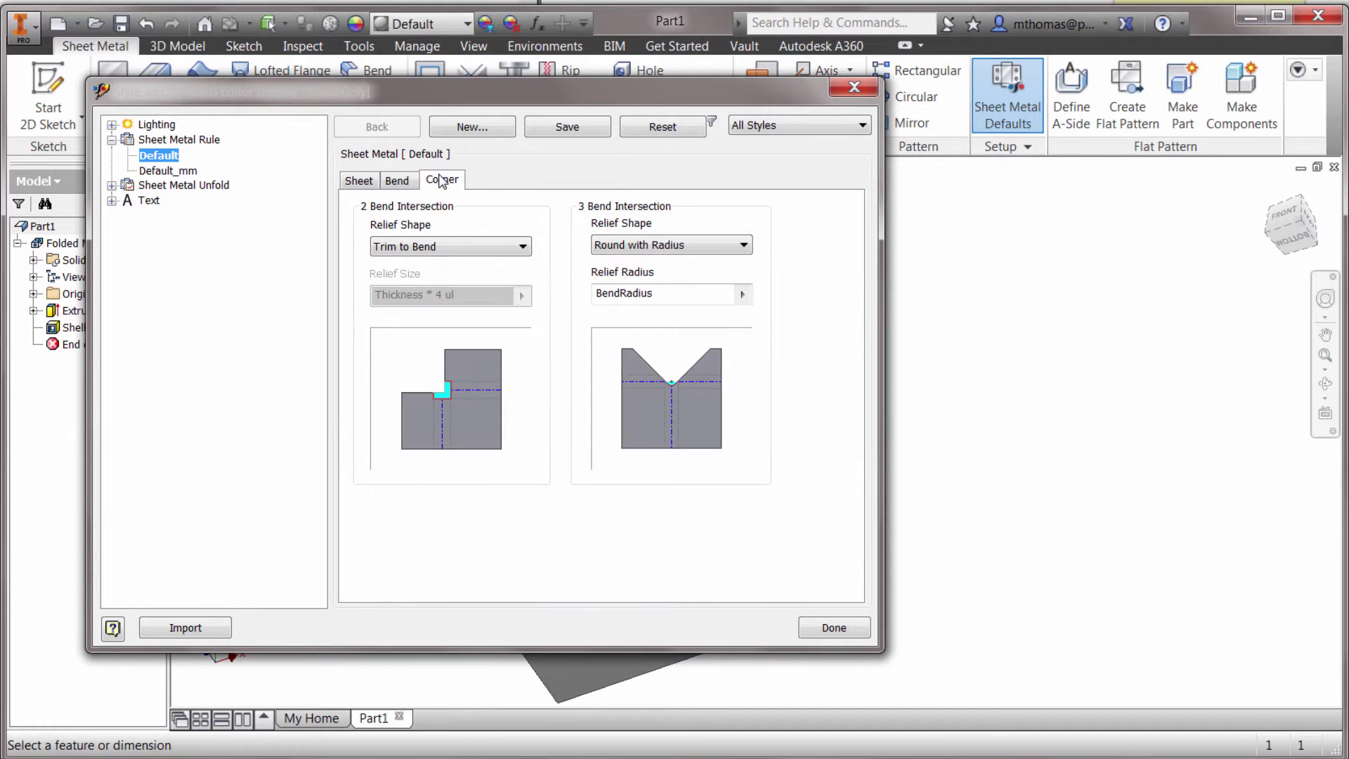
left_click(448, 248)
left_click(427, 289)
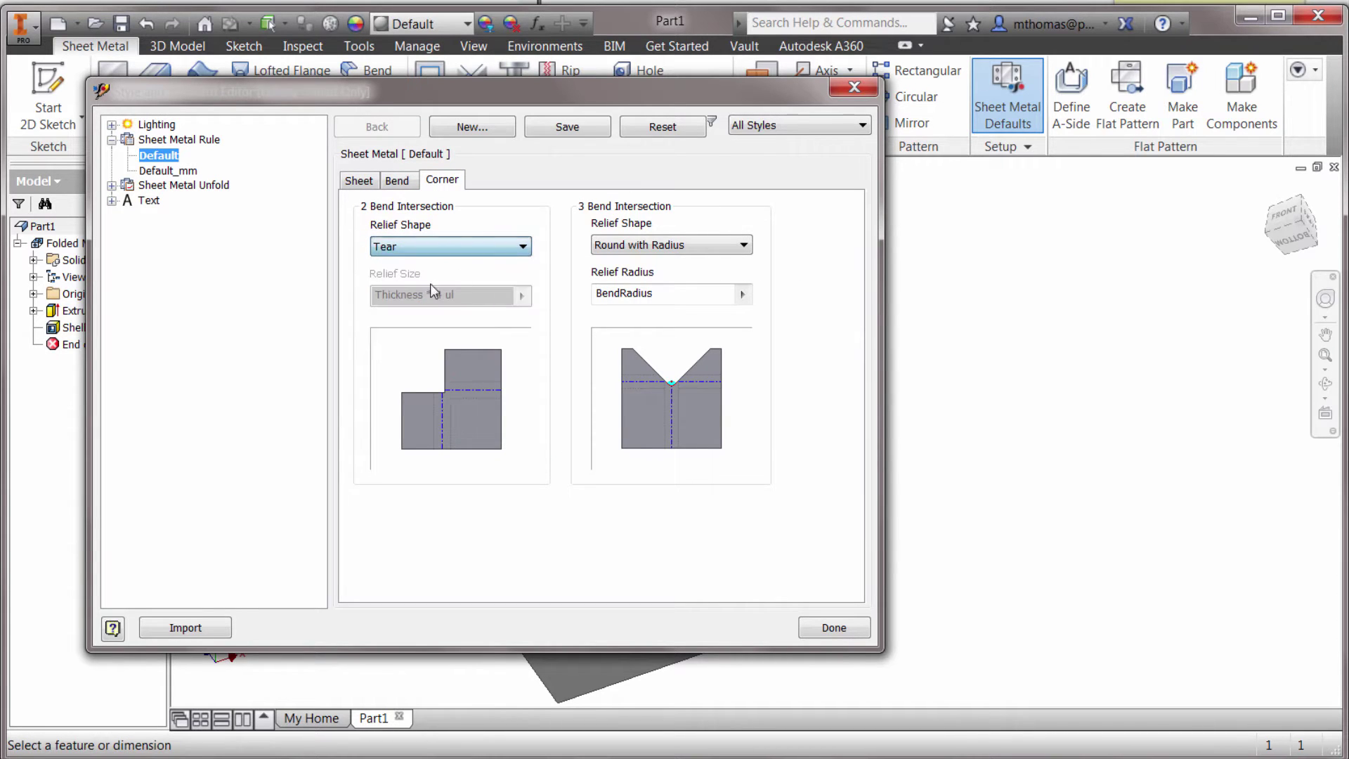
left_click(669, 245)
left_click(639, 275)
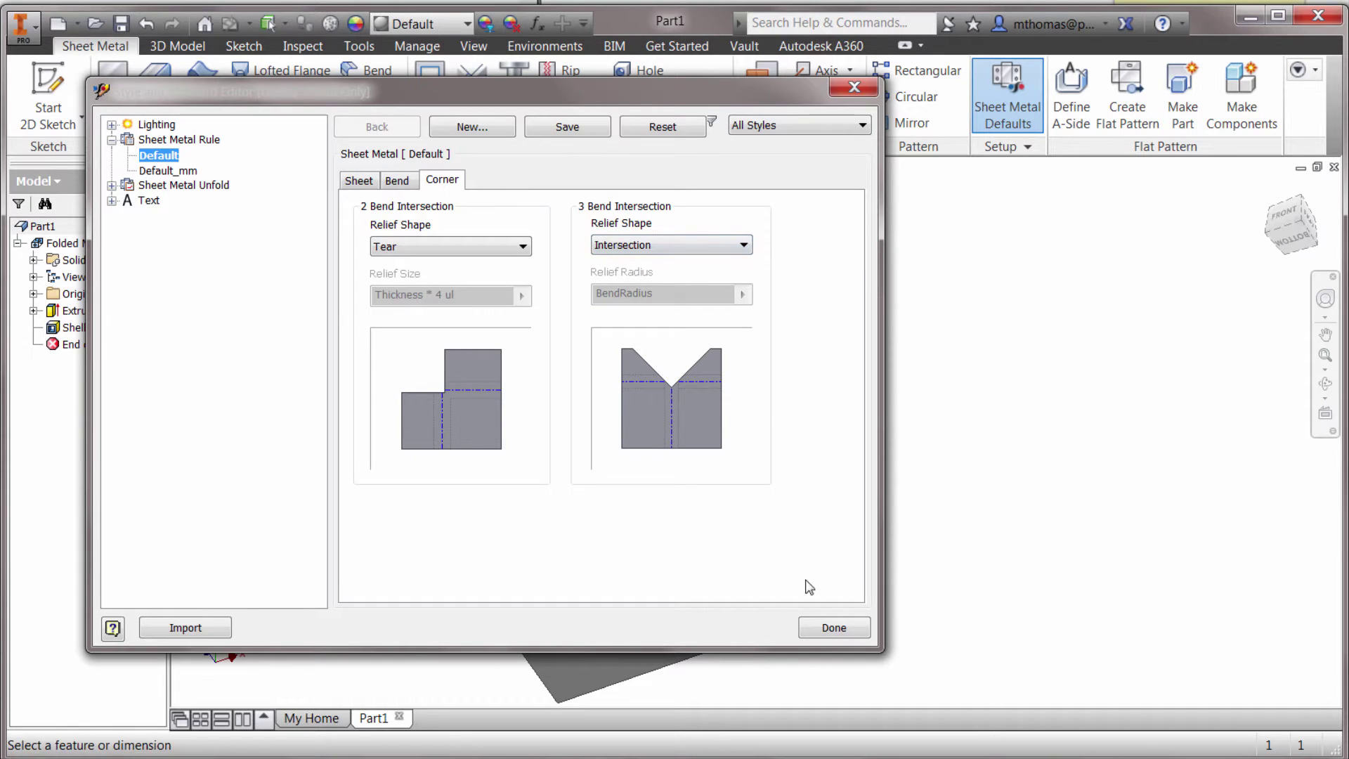
Save the rule edits, tick Use Thickness from Rule, and cancel the defaults dialog
left_click(817, 630)
left_click(429, 420)
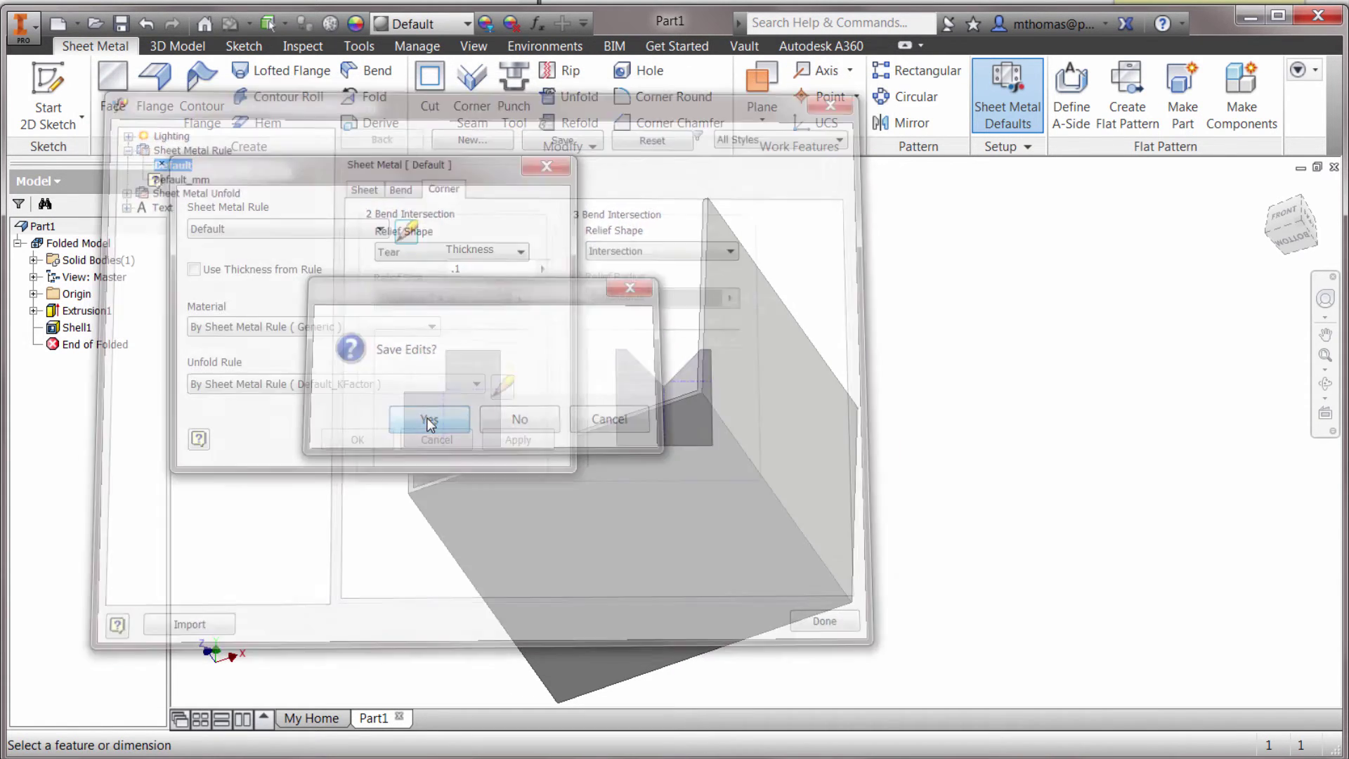
left_click(264, 273)
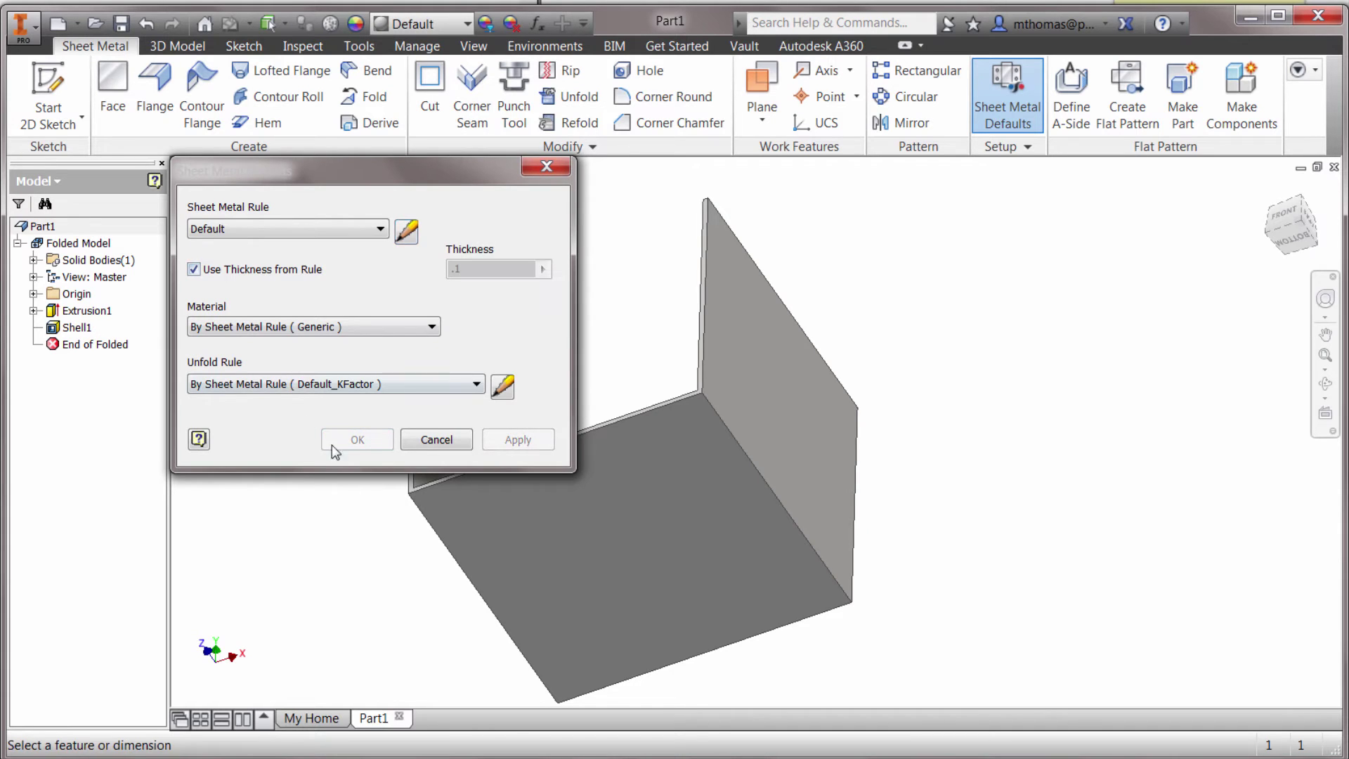
left_click(430, 442)
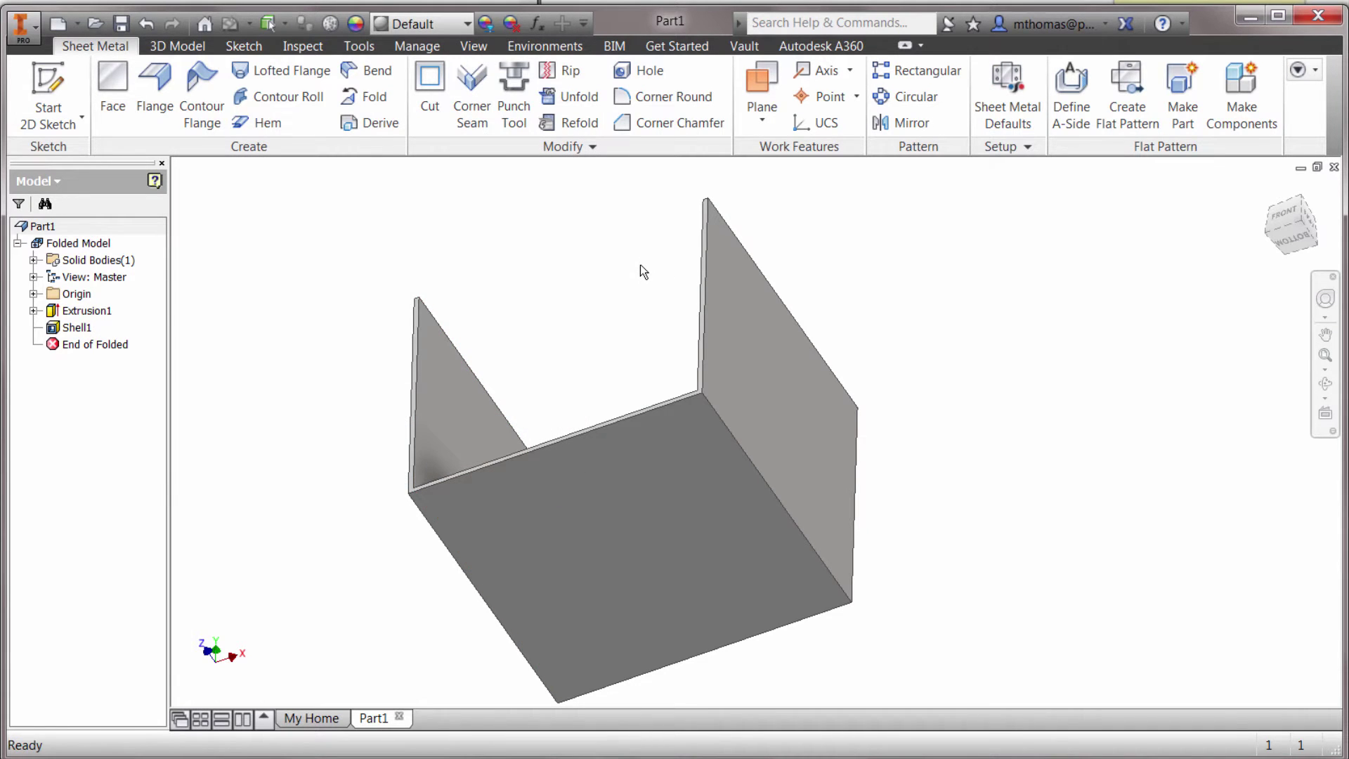
Rip the back vertical corner as a corner seam with a GapSize*2 gap
middle_click_drag(639, 259, 637, 338, "shift")
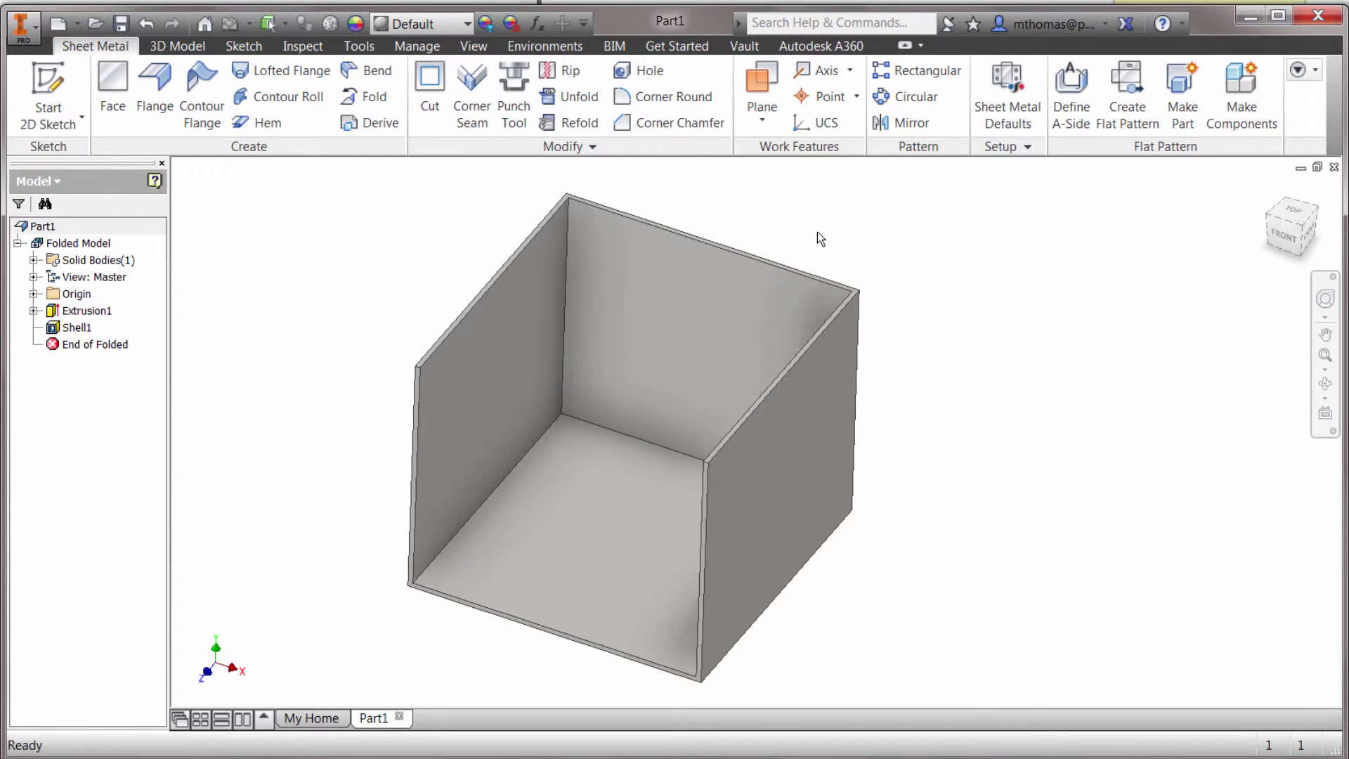
left_click(471, 98)
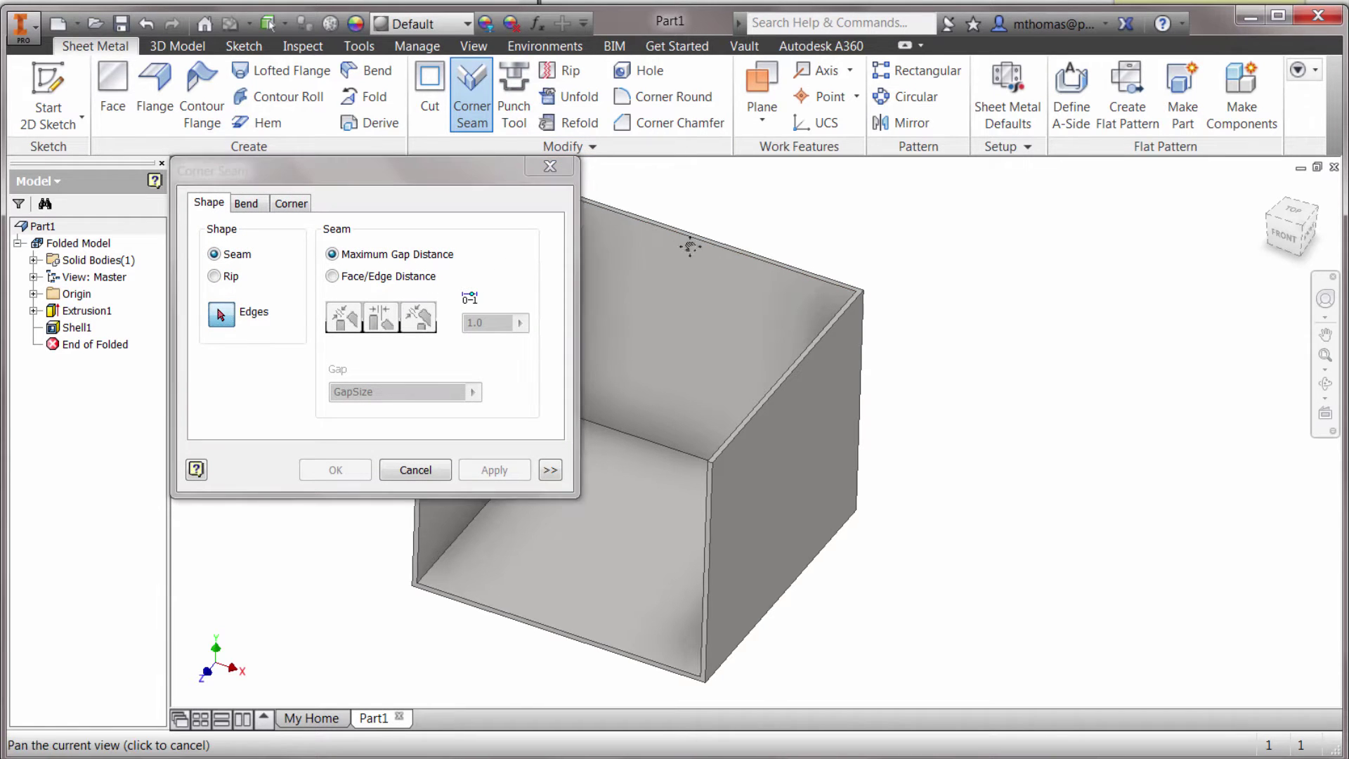
middle_click_drag(557, 250, 681, 267)
left_click(224, 278)
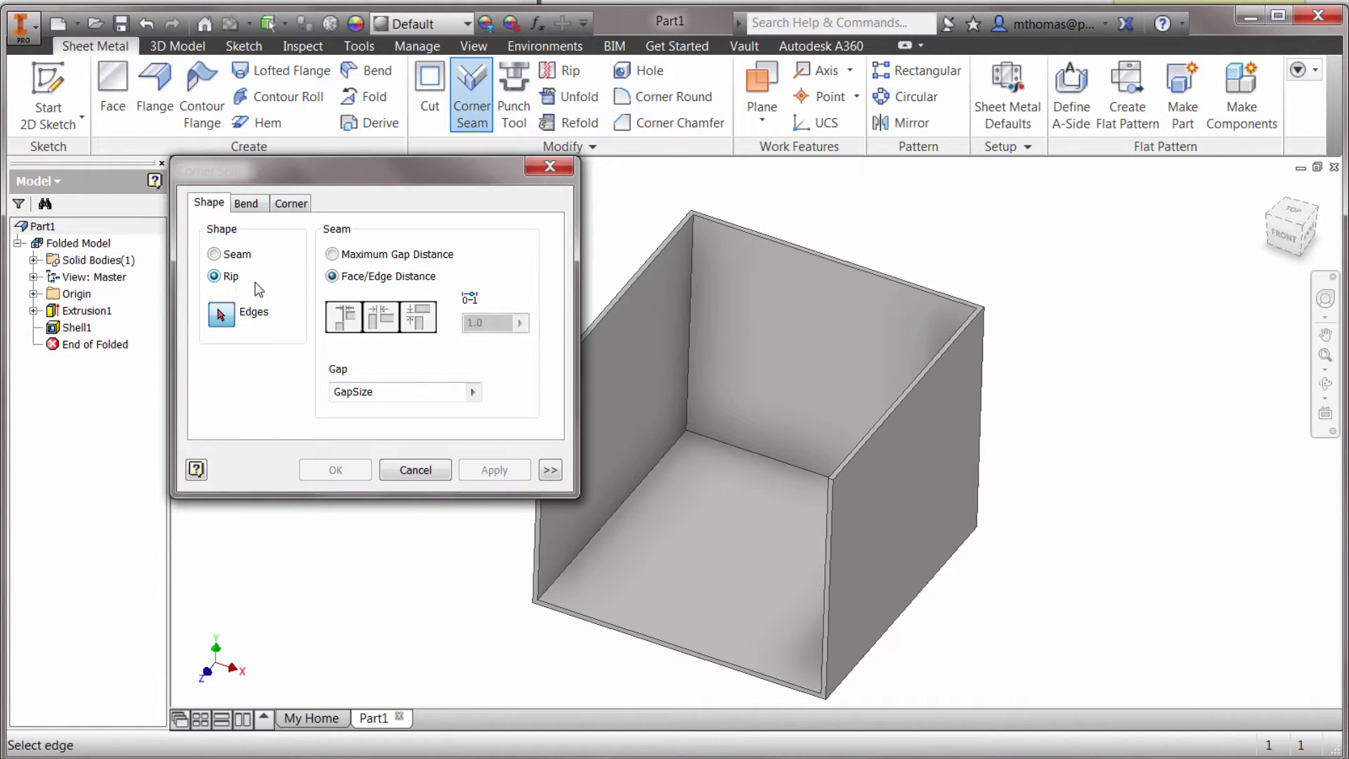
left_click(687, 306)
left_click(403, 390)
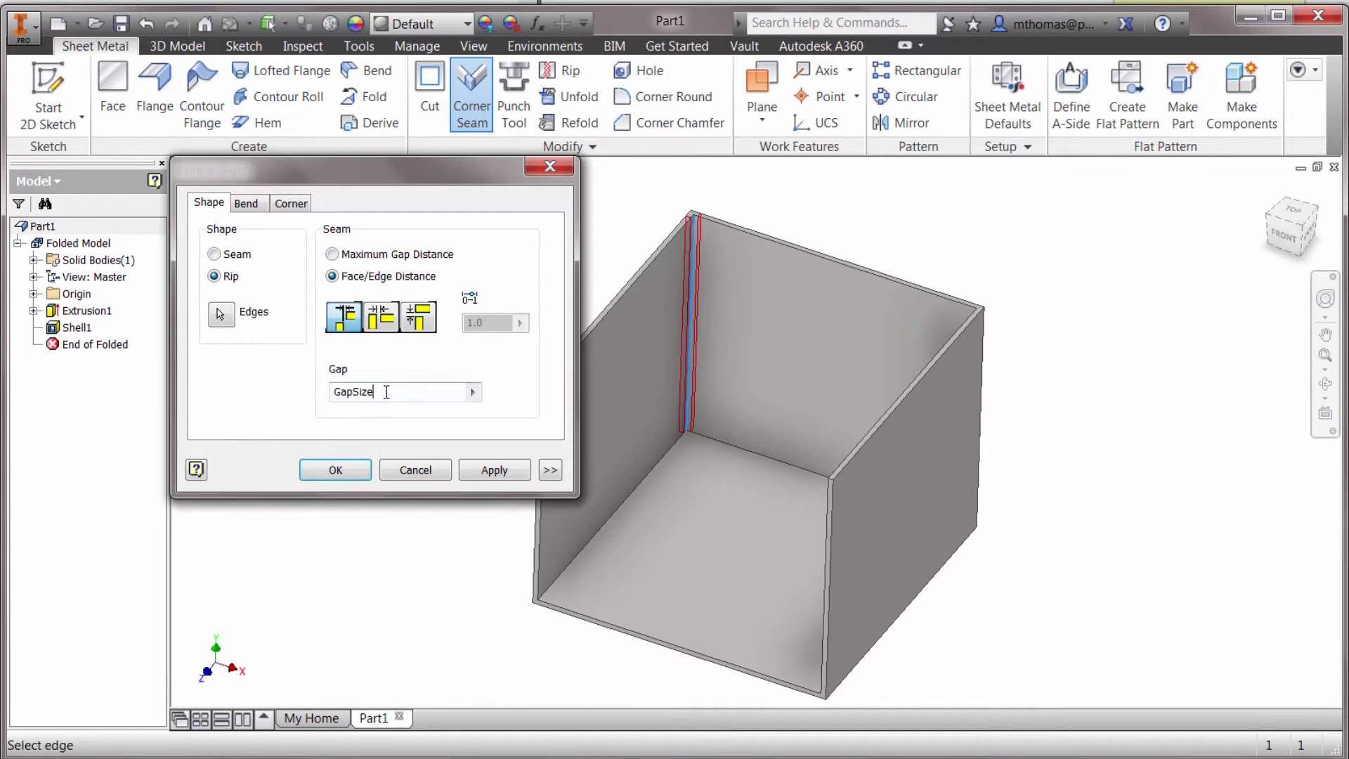
type("*2")
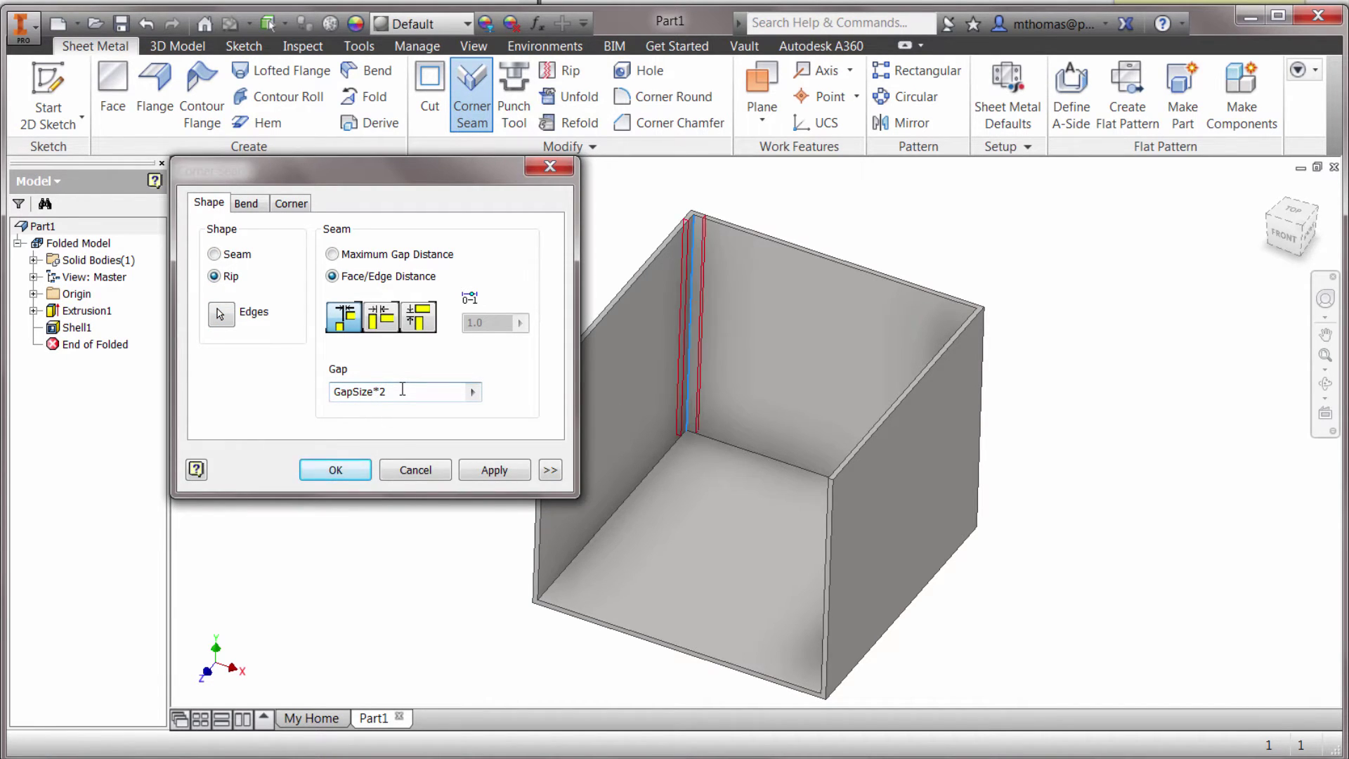
left_click(476, 474)
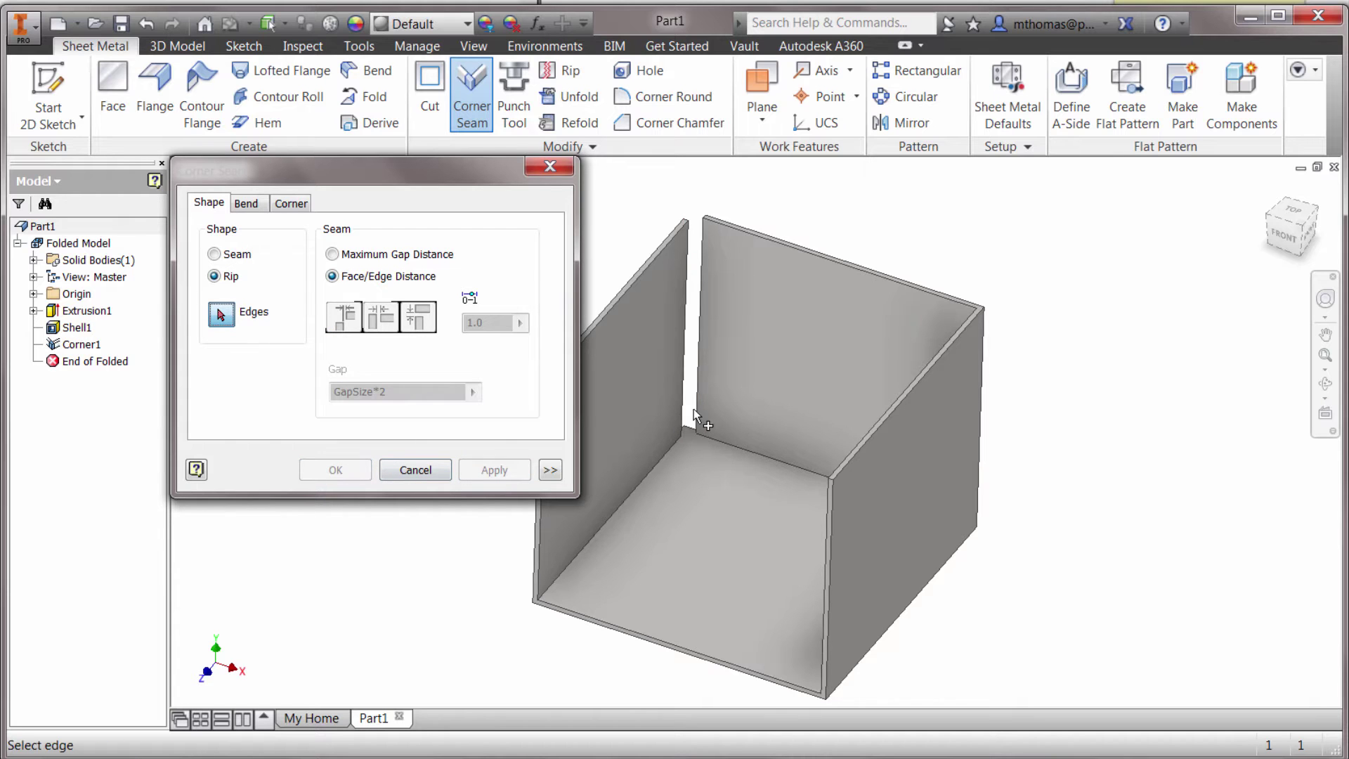
Rip the second vertical corner with Overlap and the gap set to GapSize
middle_click_drag(746, 411, 853, 409, "shift")
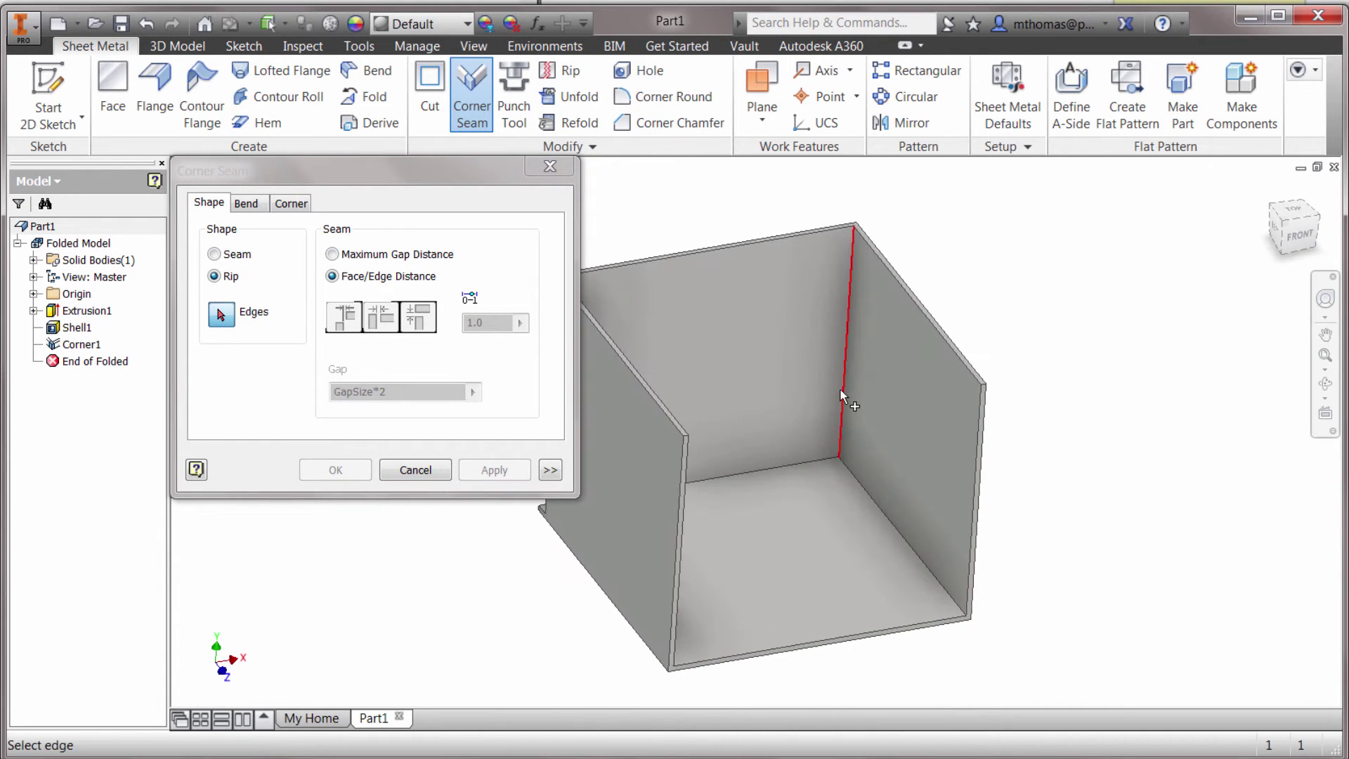
left_click(841, 392)
left_click(383, 321)
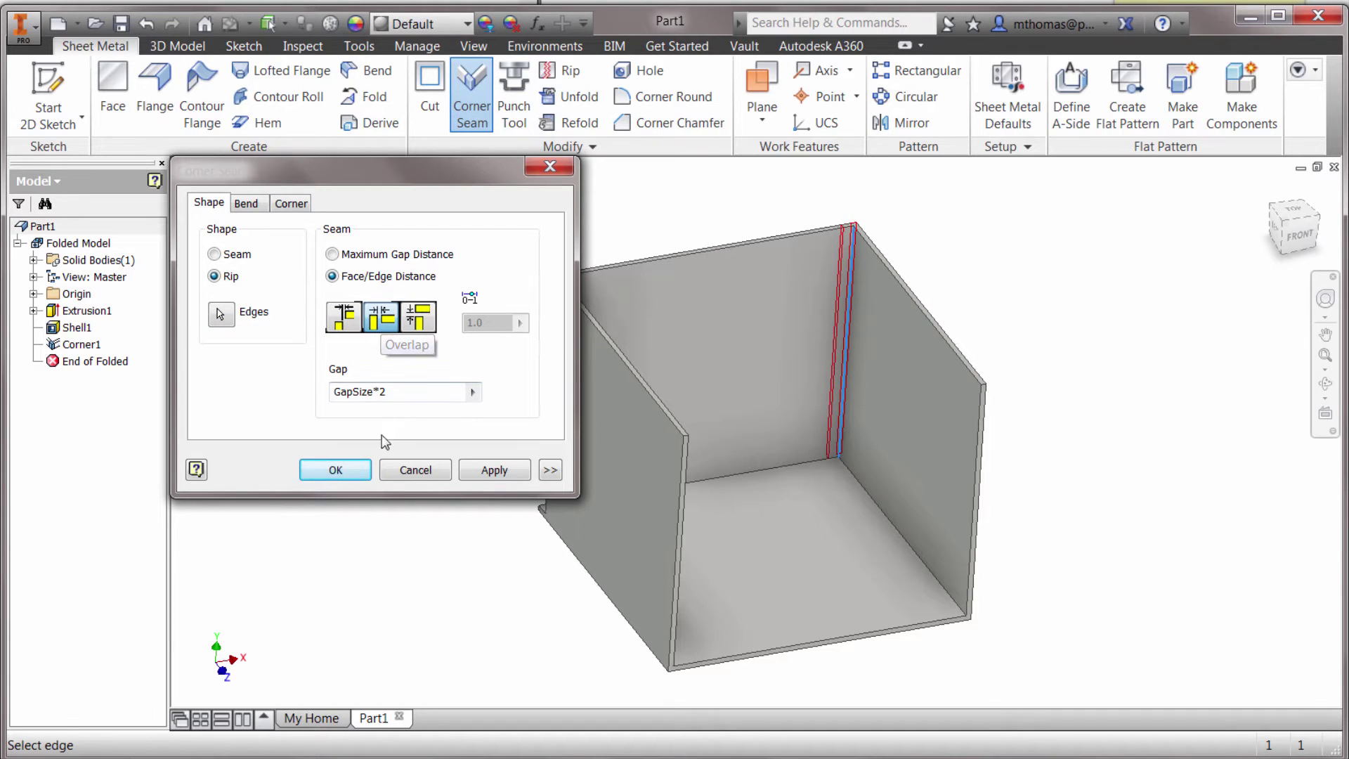
left_click(398, 394)
key("BackSpace")
key("BackSpace")
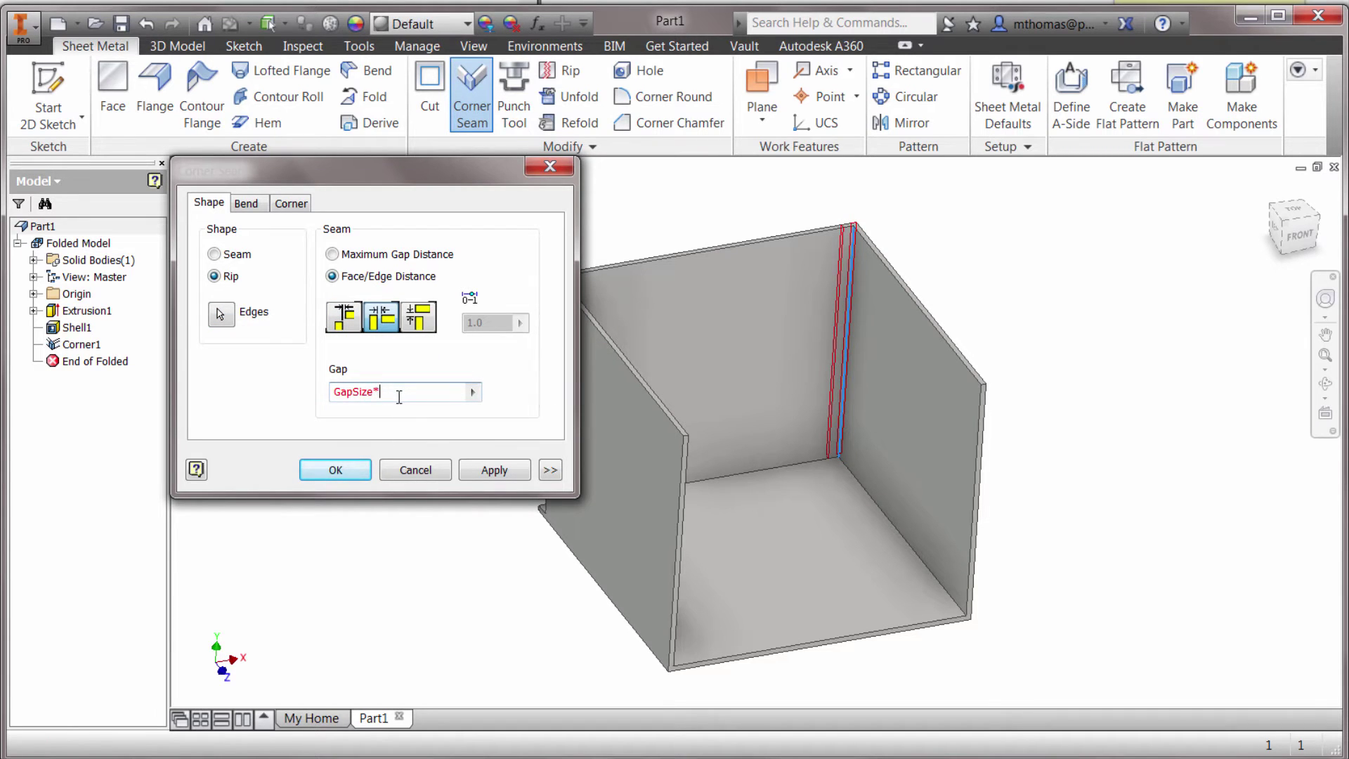
left_click(336, 470)
scroll(888, 234, "up", 4)
scroll(888, 234, "down", 3)
mouse_move(600, 420)
middle_mouse_down("shift")
mouse_move(635, 349)
mouse_move(798, 422)
mouse_move(874, 422)
mouse_move(707, 439)
mouse_move(604, 428)
mouse_move(599, 442)
middle_mouse_up("shift")
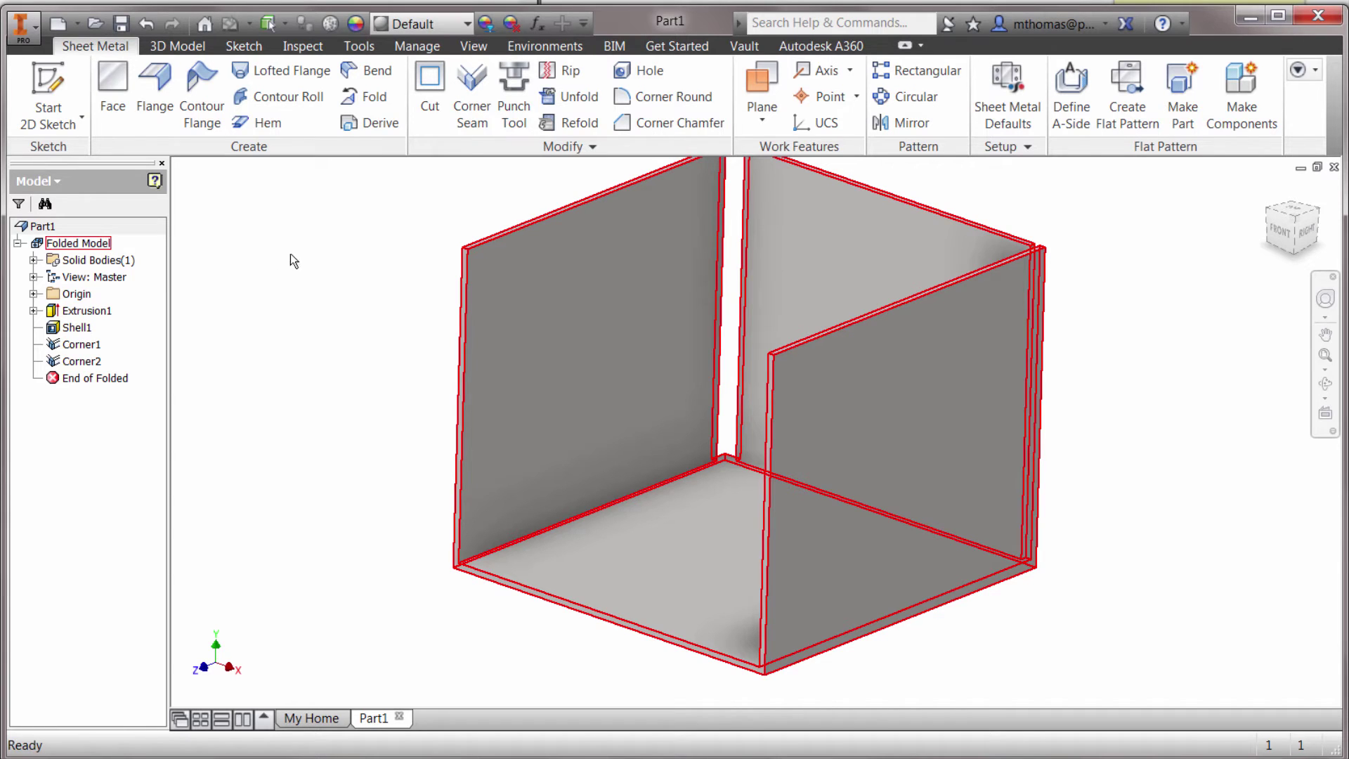
Add Bend1 and Bend2 on the bottom front and lower-left edges between floor and walls
left_click(373, 71)
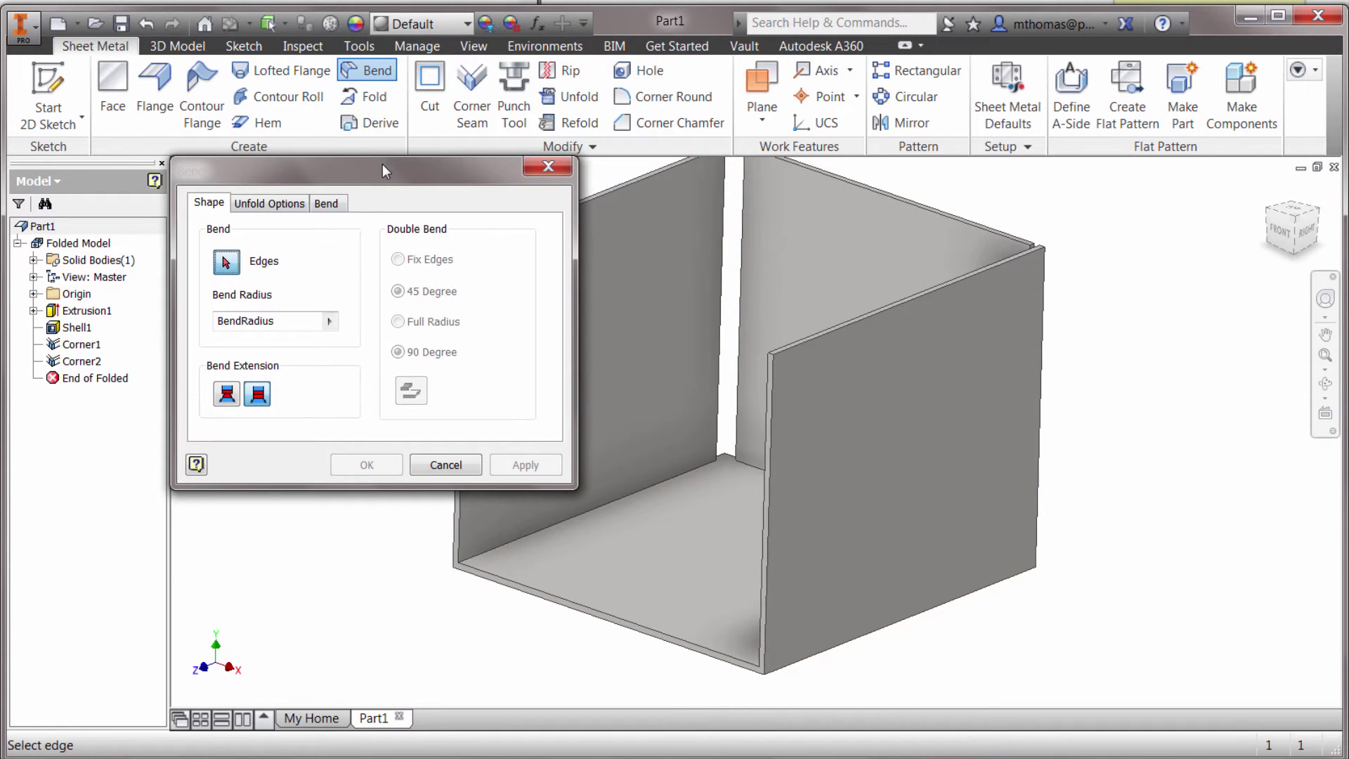
left_click(785, 671)
left_click(538, 460)
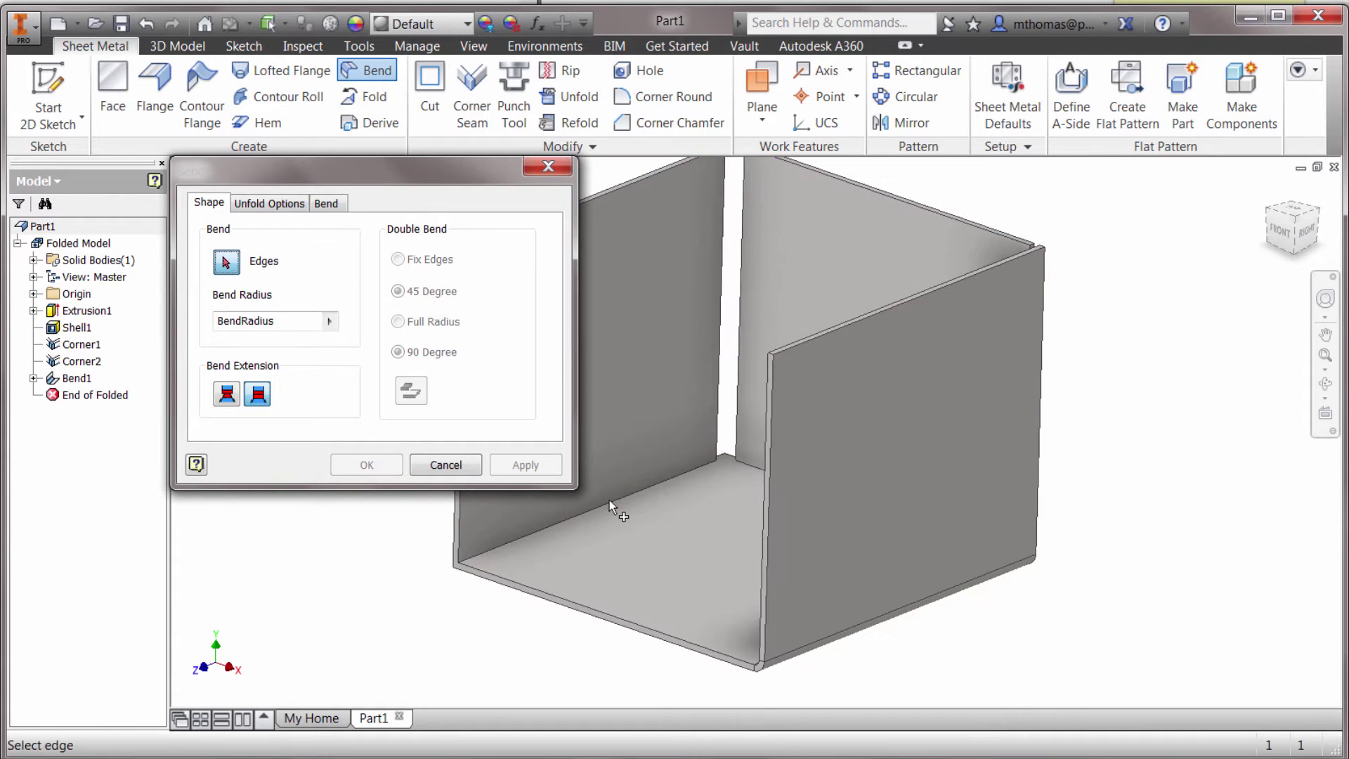
middle_click_drag(825, 512, 964, 506, "shift")
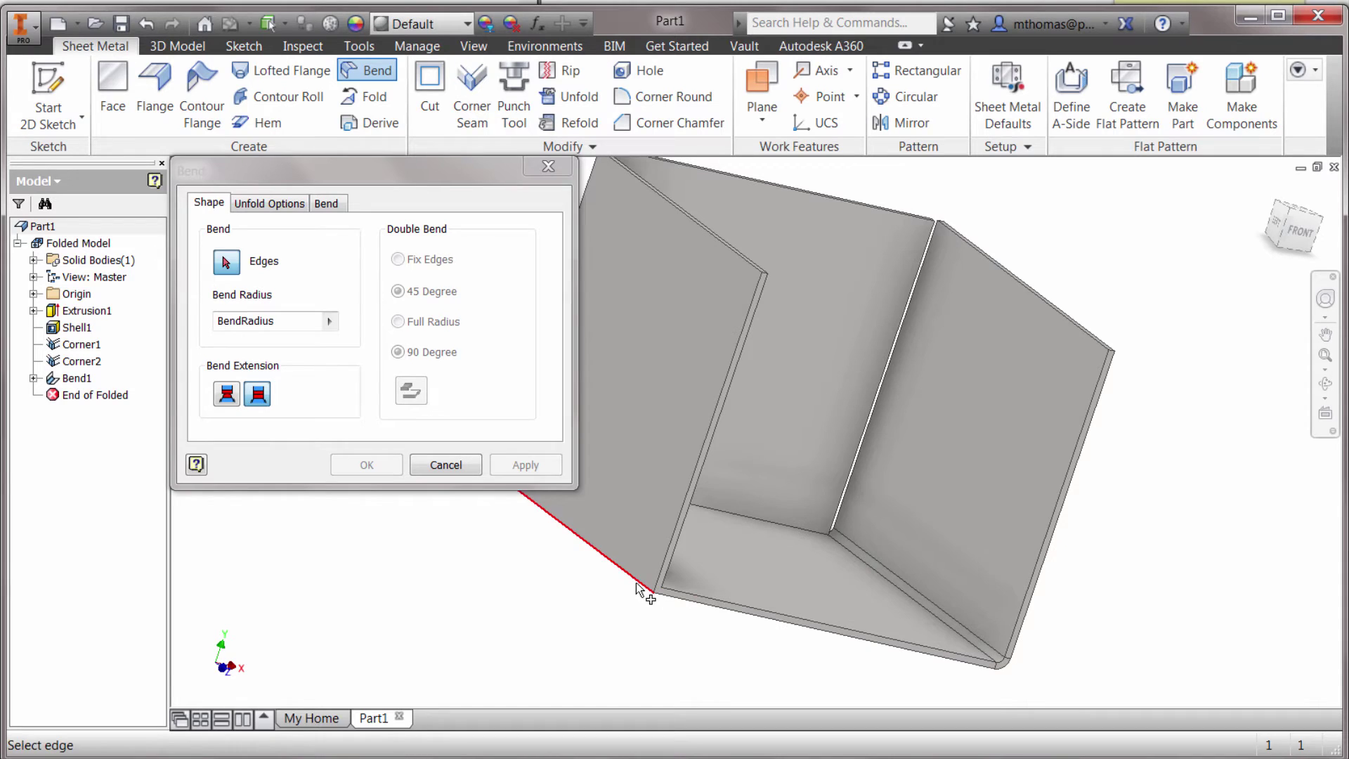
left_click(641, 587)
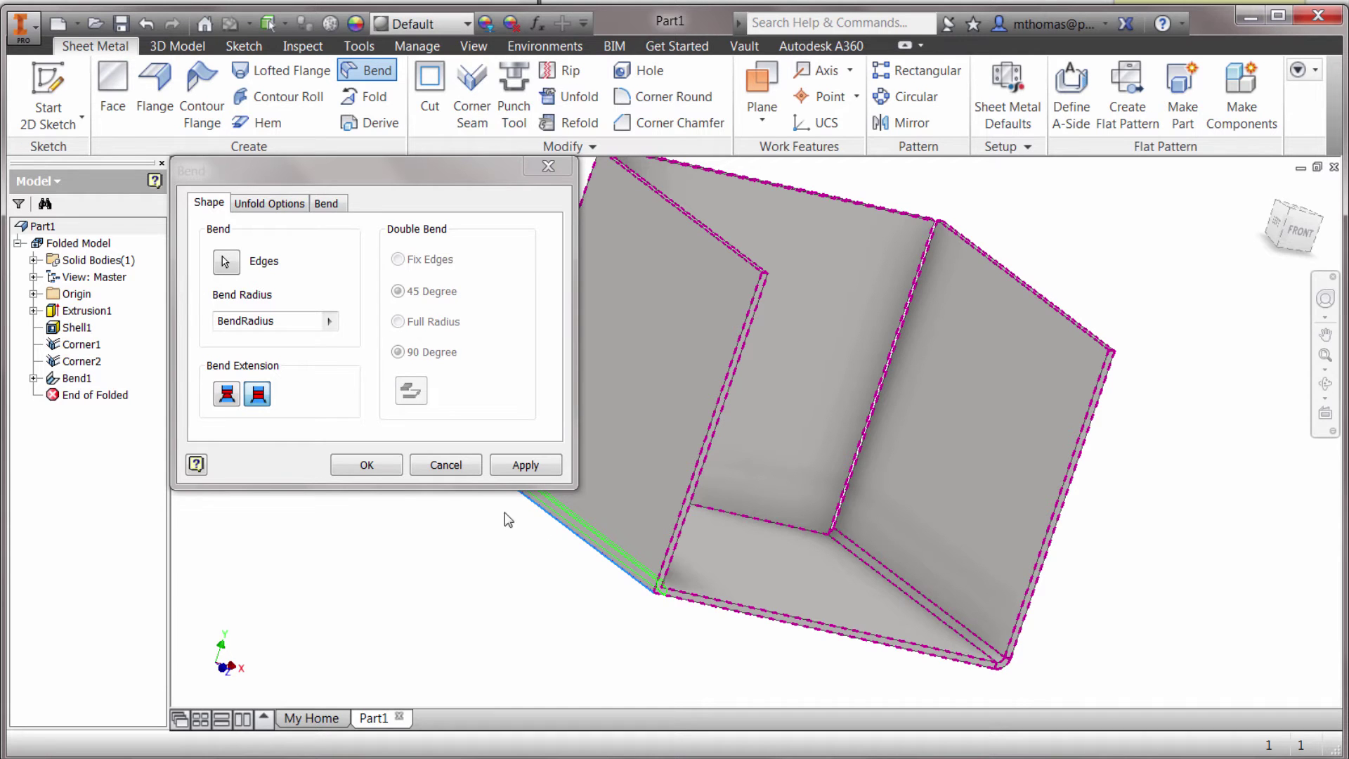
left_click(362, 464)
scroll(404, 494, "down", 2)
middle_click_drag(404, 493, 348, 534, "shift")
scroll(430, 484, "up", 5)
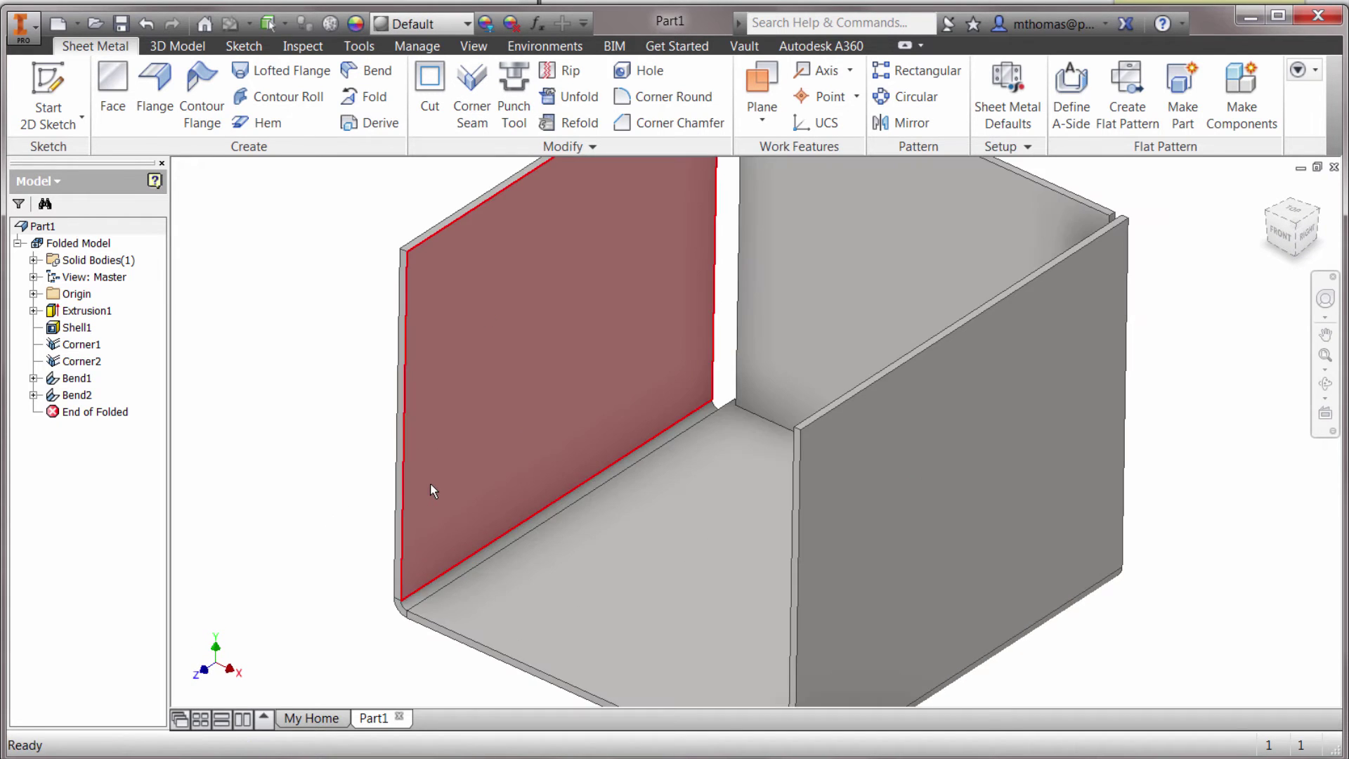
scroll(753, 471, "down", 2)
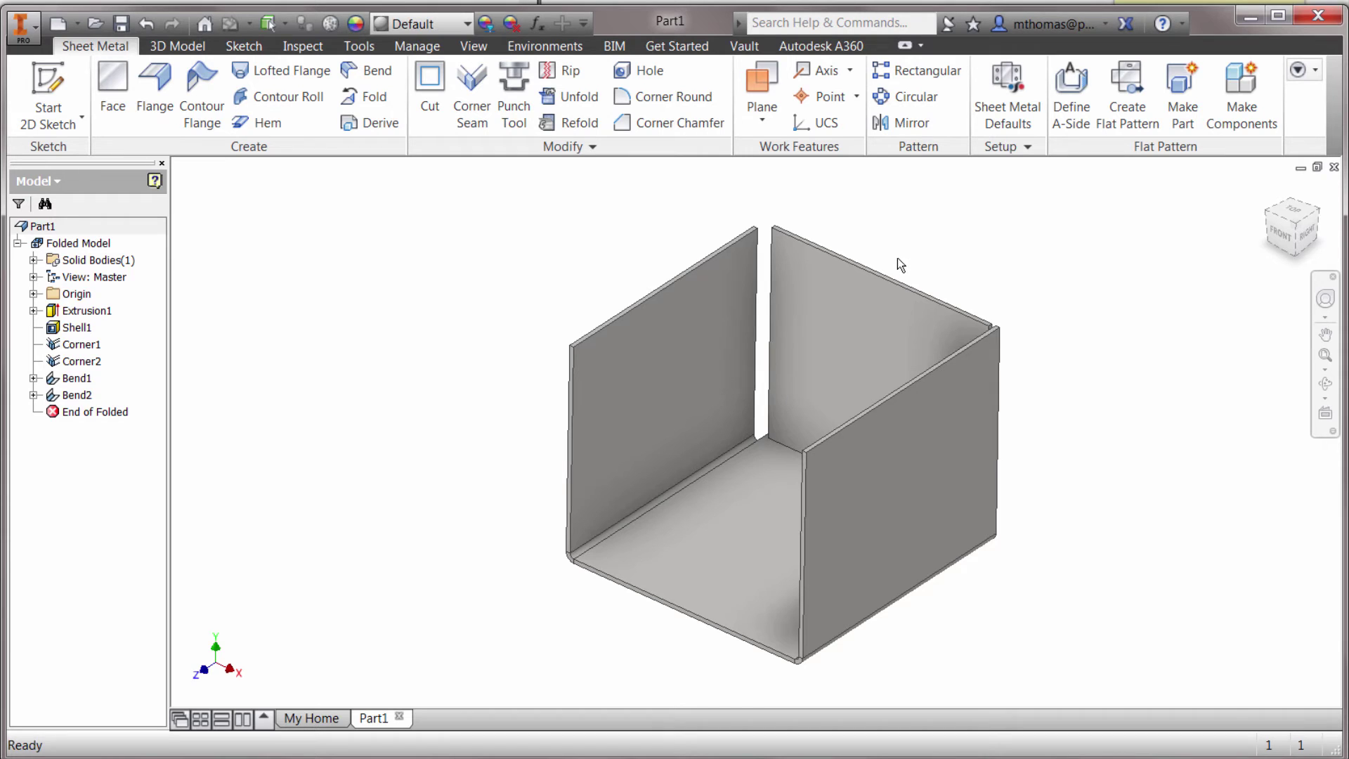
Create the box's flat pattern and frame the unfolded sheet in view
left_click(1127, 116)
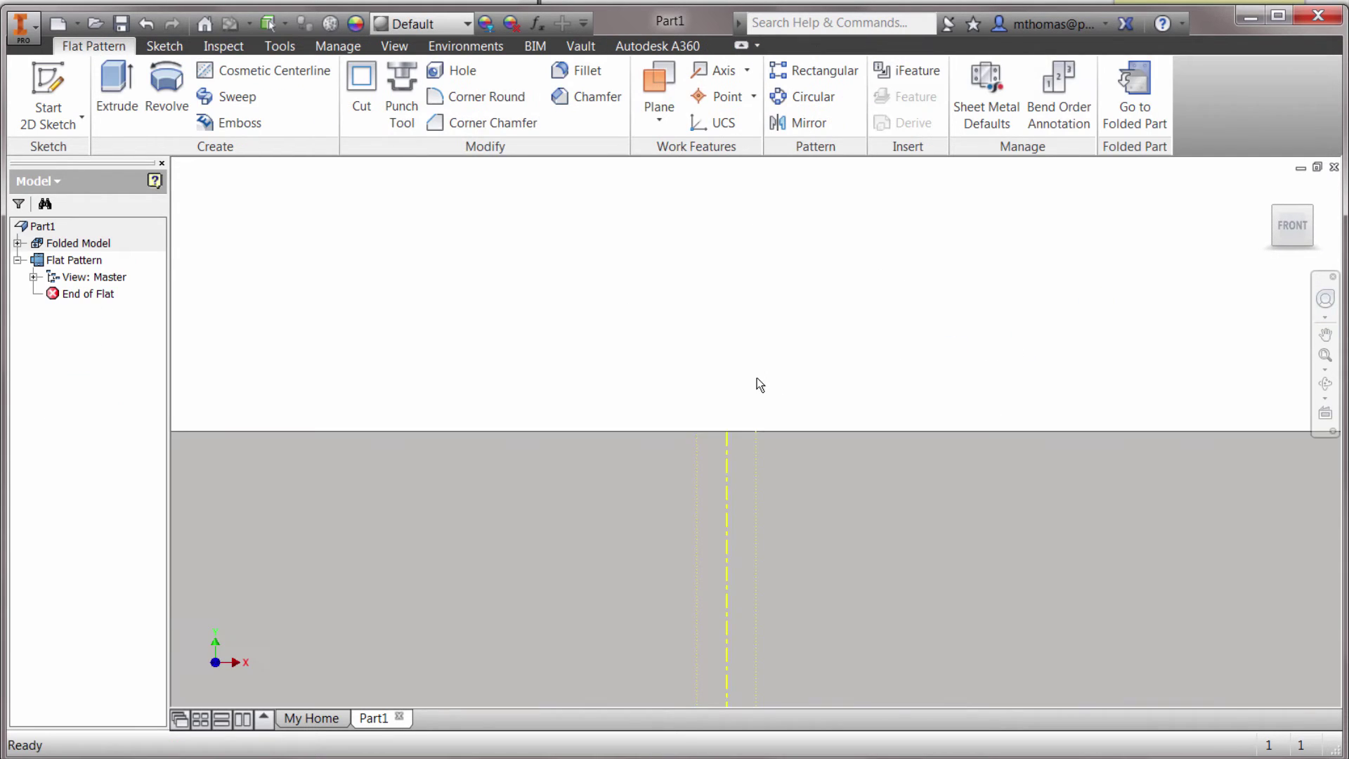
scroll(756, 377, "down", 5)
scroll(694, 334, "up", 5)
scroll(693, 334, "down", 2)
middle_click_drag(665, 335, 845, 367)
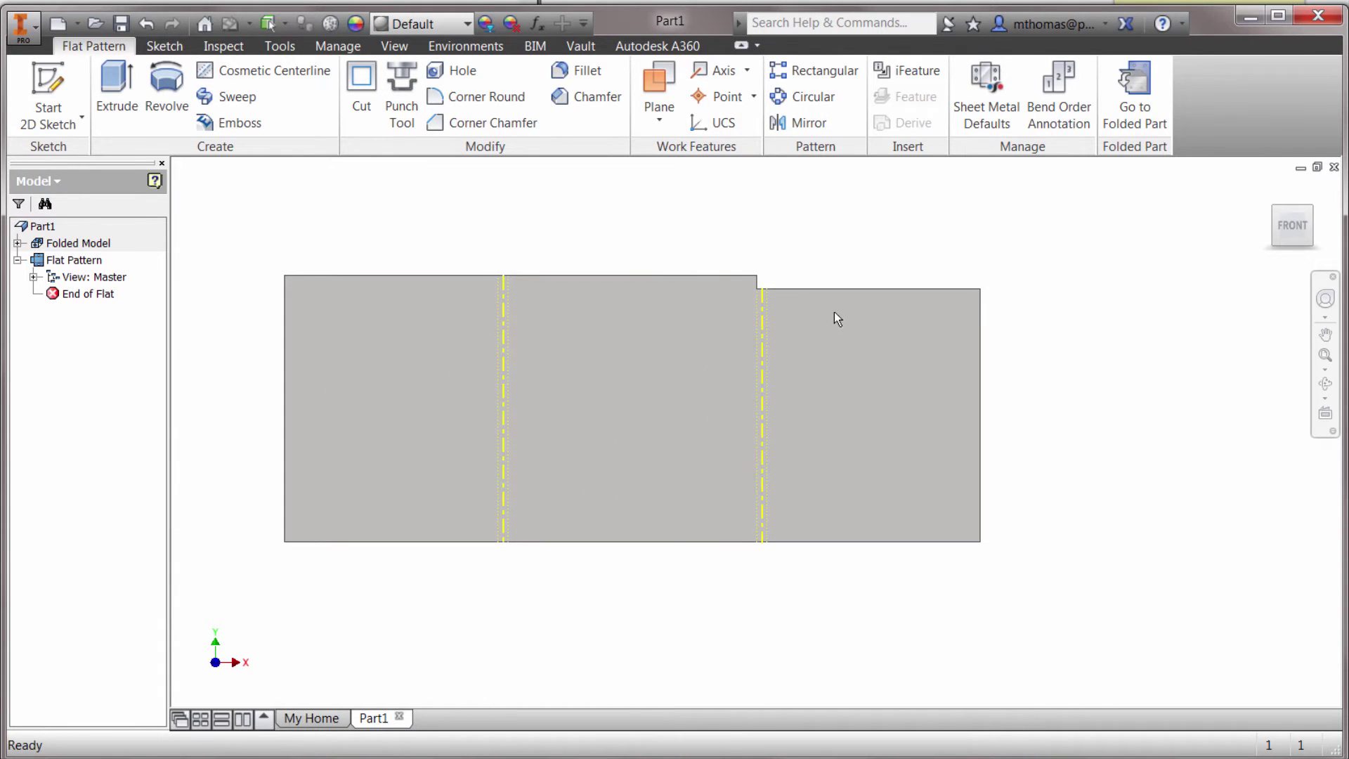
Return to the Folded Model and bring up the Create New File dialog
double_click(79, 243)
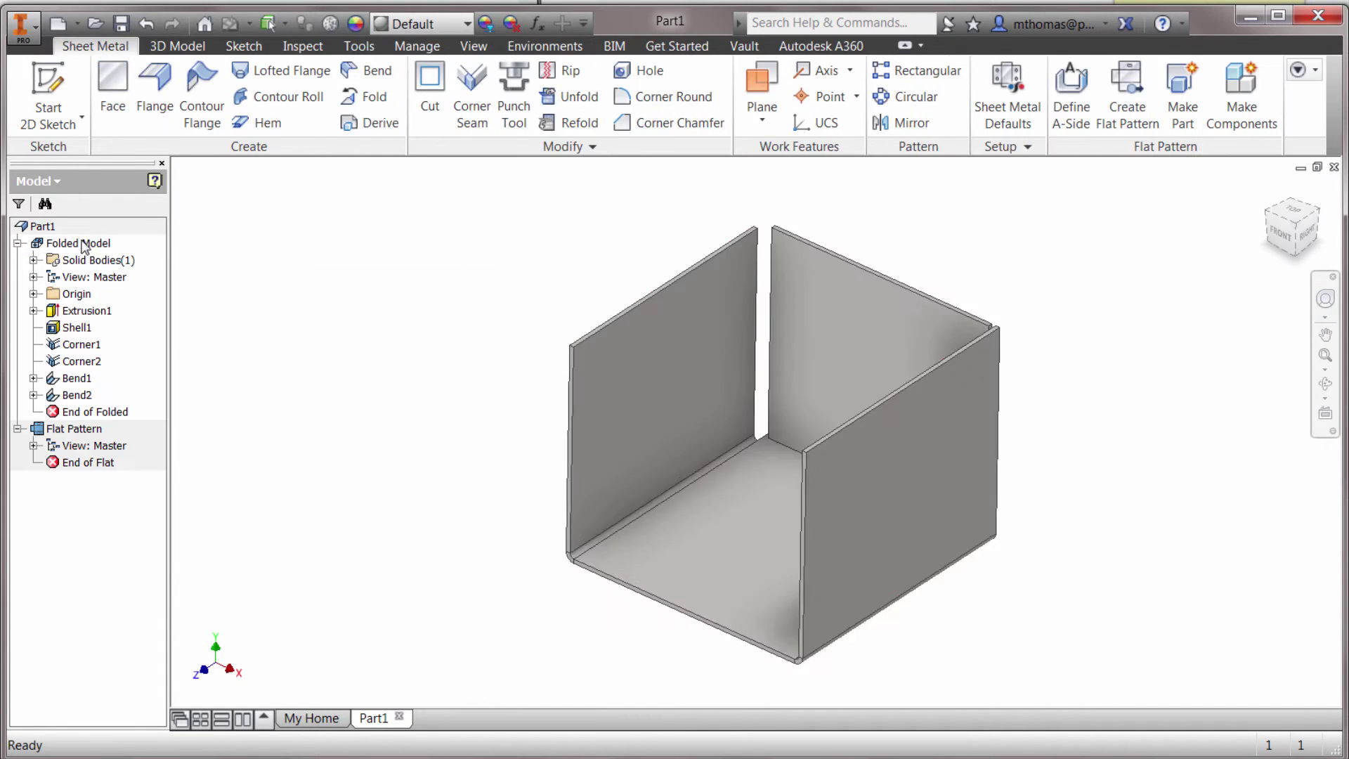
middle_click_drag(512, 286, 419, 262)
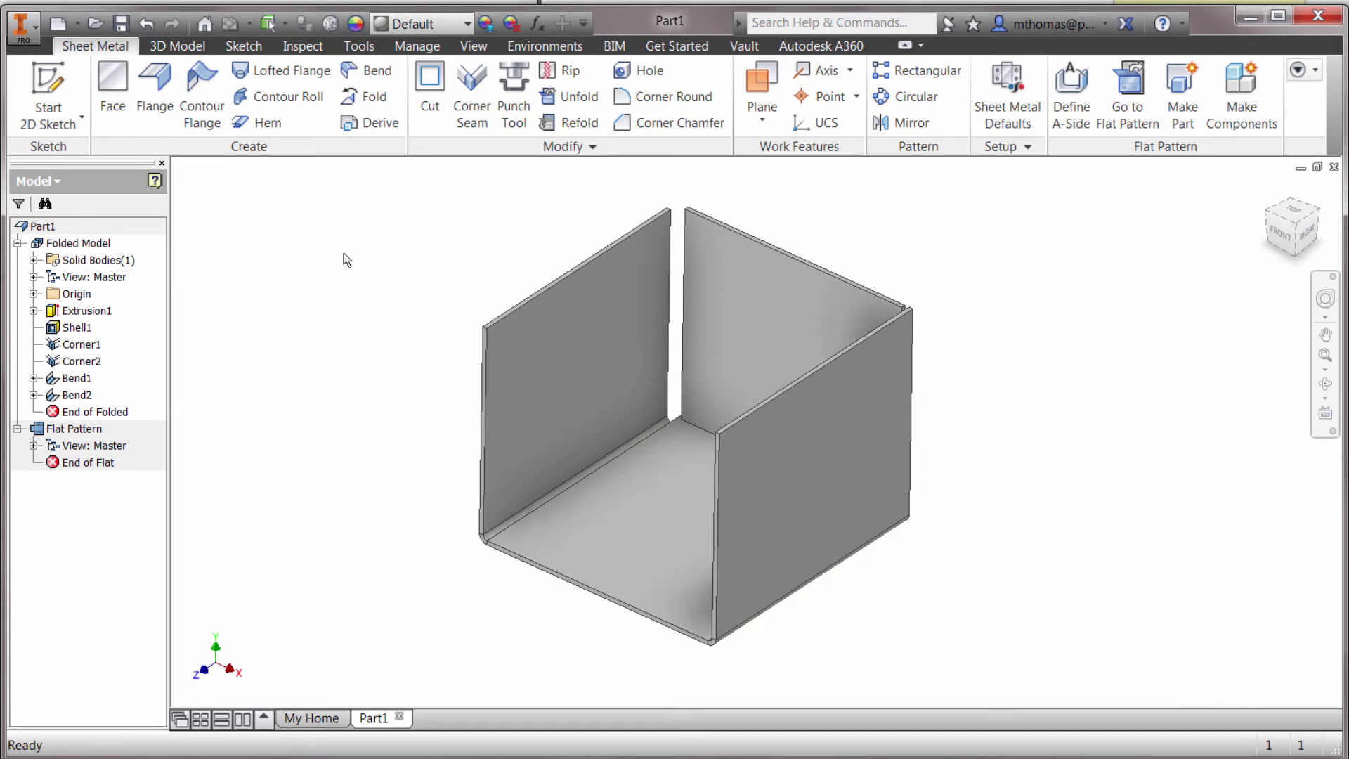
left_click(57, 26)
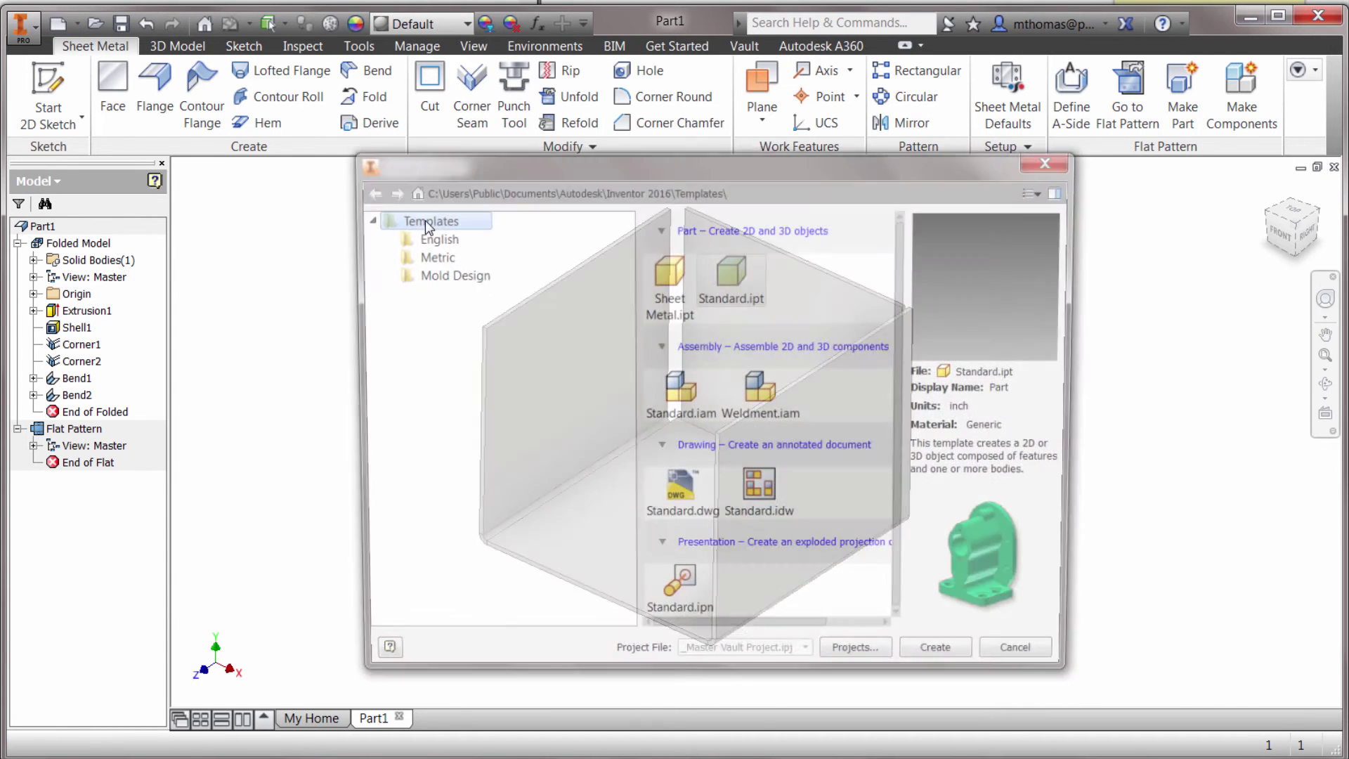
Start a new standard part and sketch a vertical line upward from the origin
double_click(744, 281)
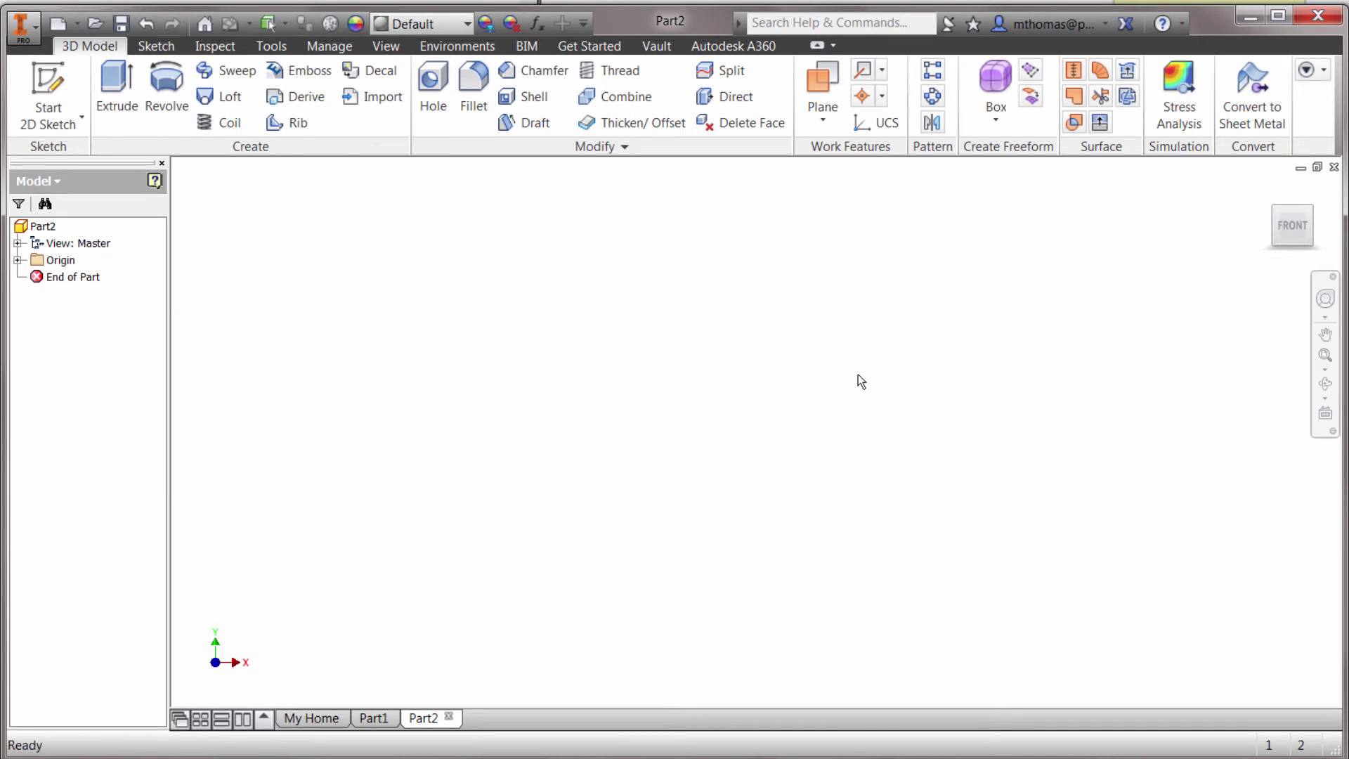
left_click(48, 81)
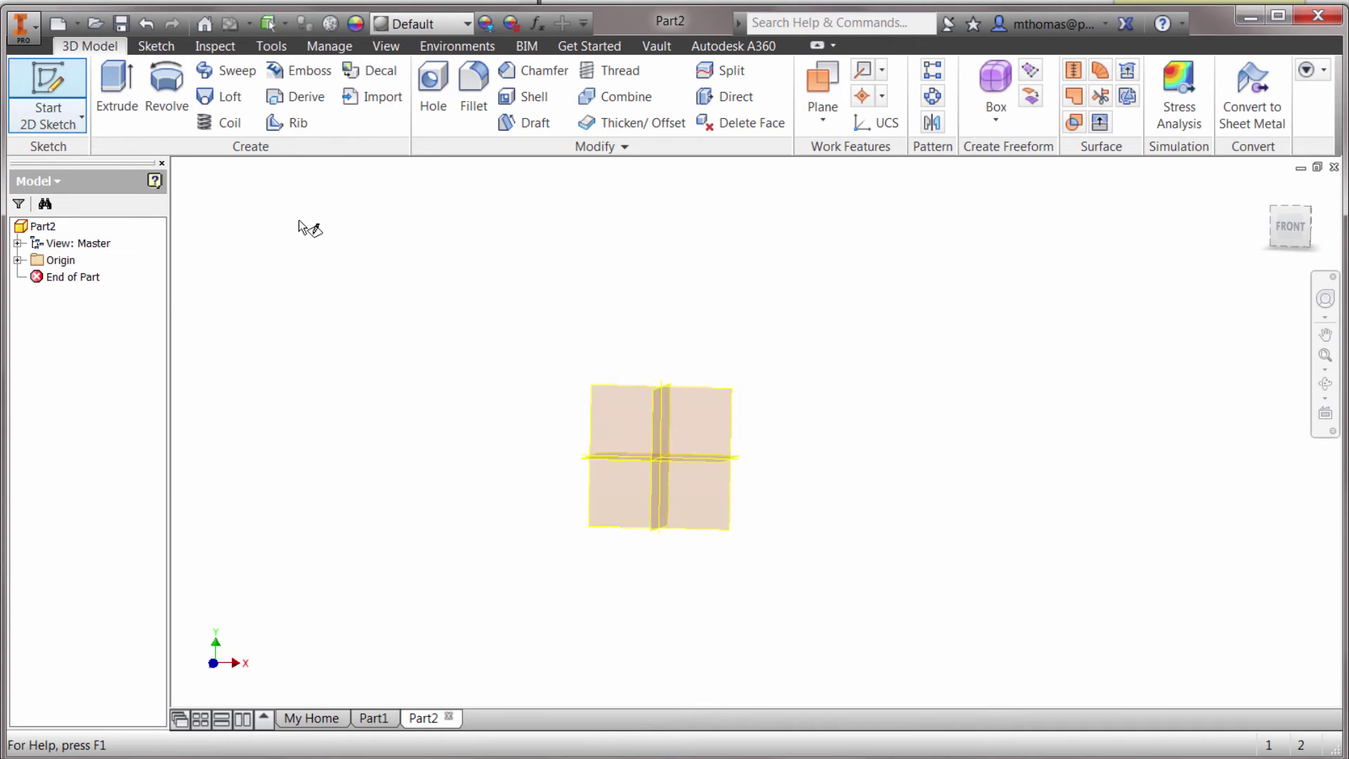
left_click(645, 281)
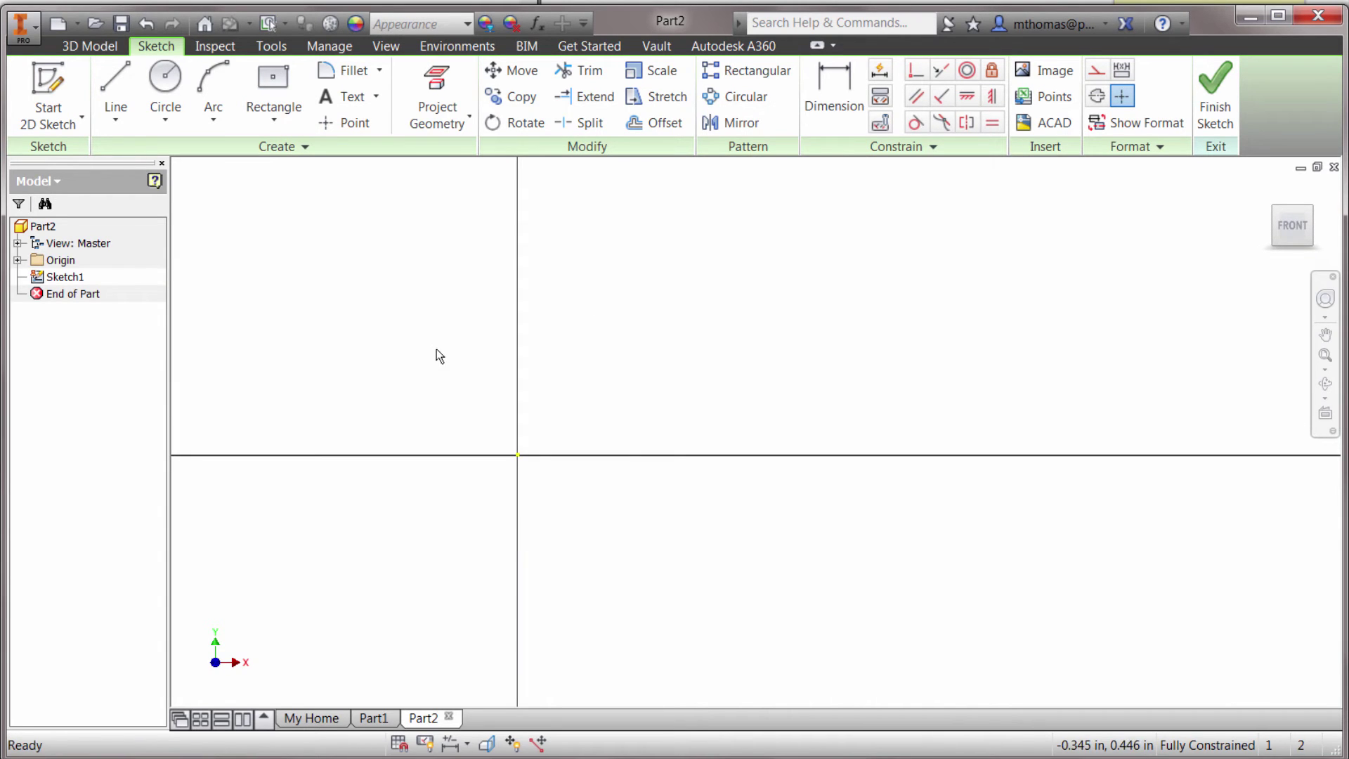
left_click(131, 99)
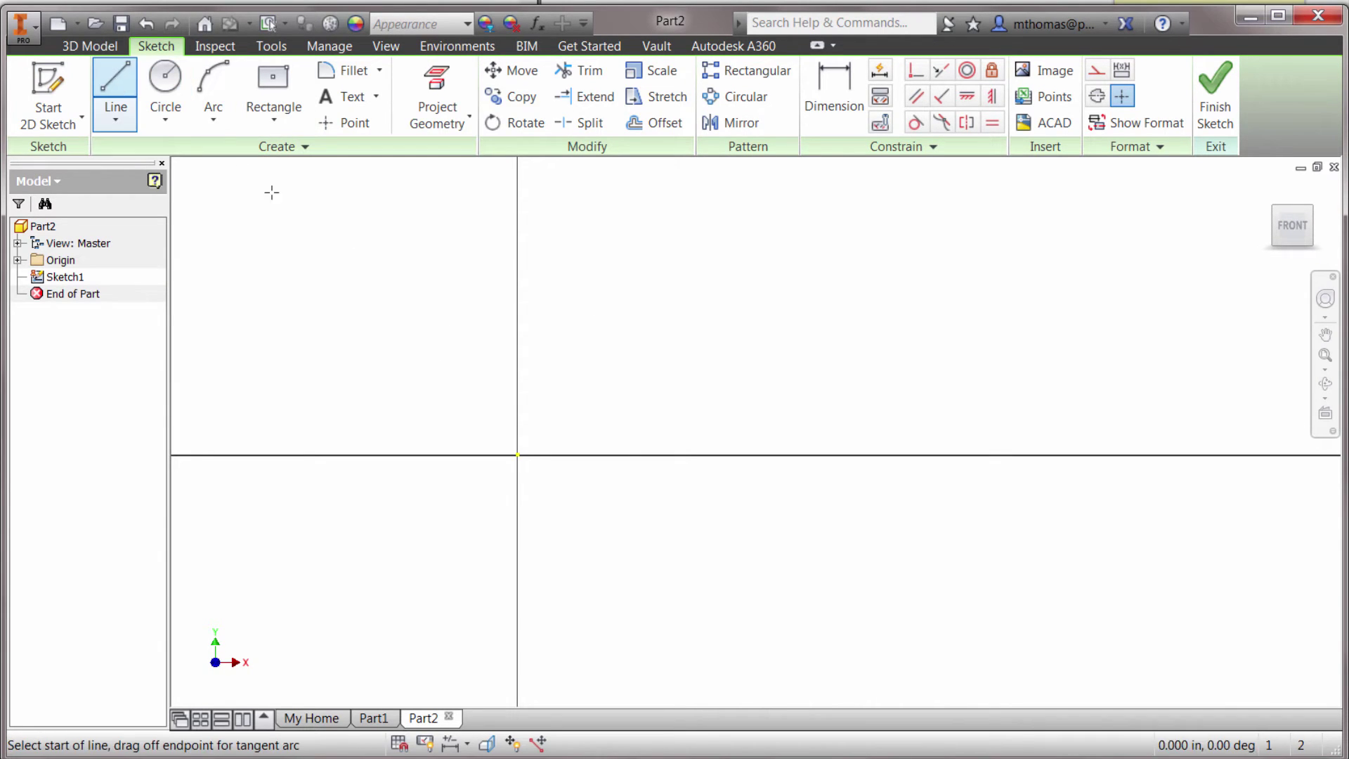
left_click(517, 455)
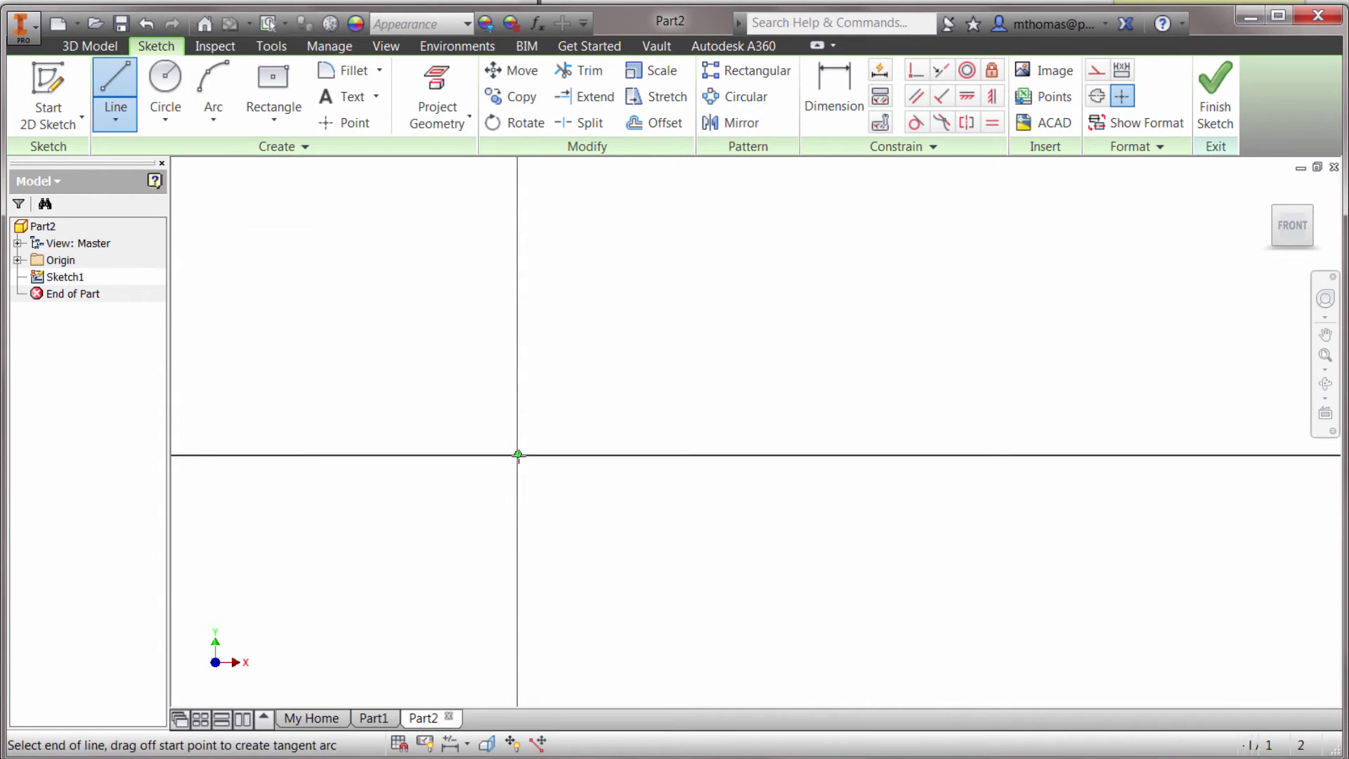
left_click(519, 258)
key("Escape")
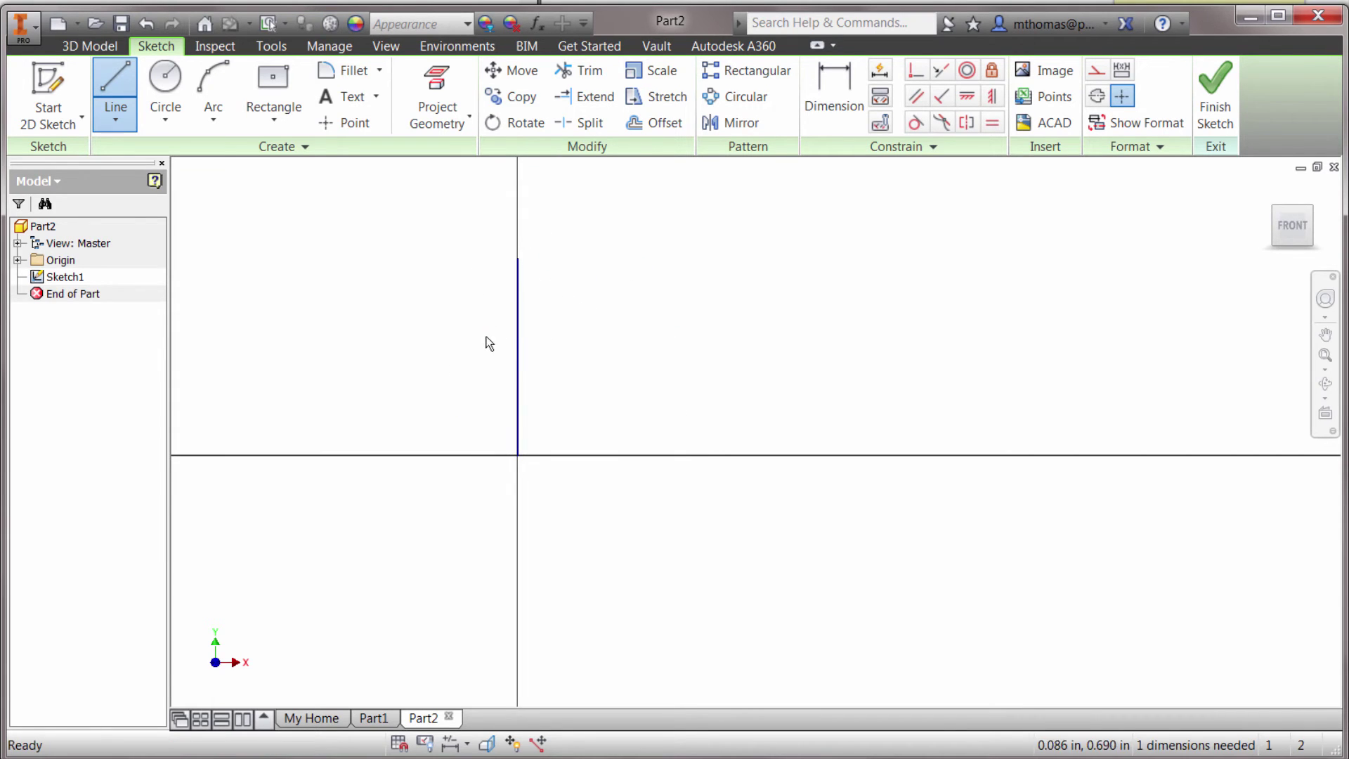
Convert the vertical line into a centerline
left_click(530, 356)
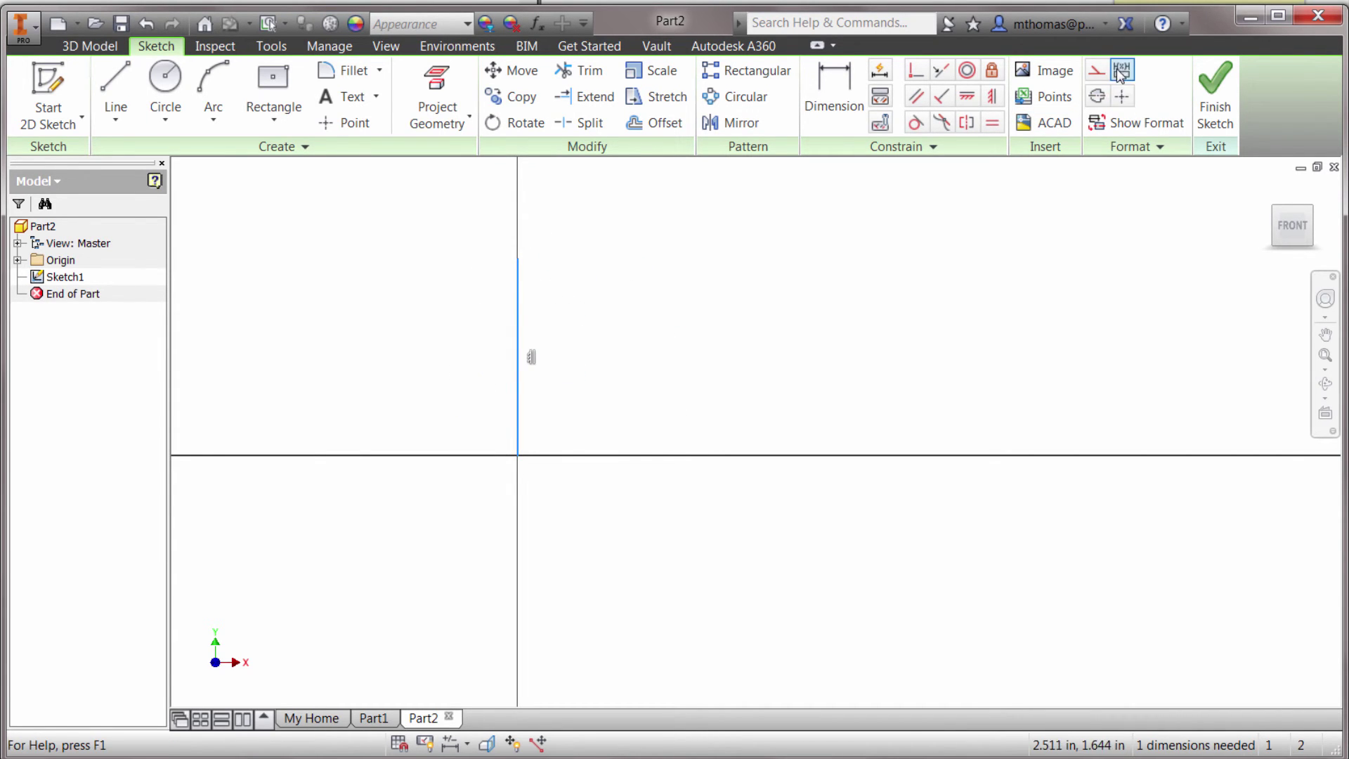
left_click(1097, 96)
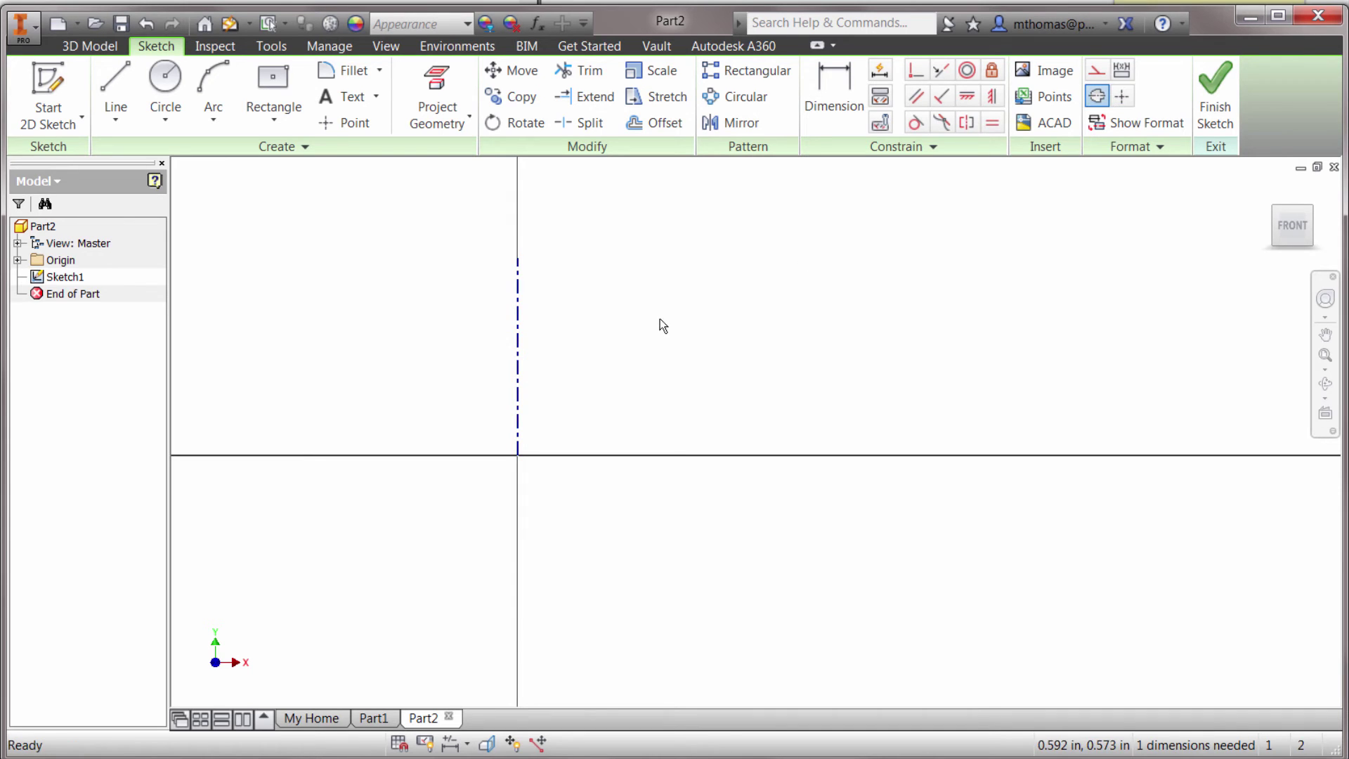
left_click(273, 120)
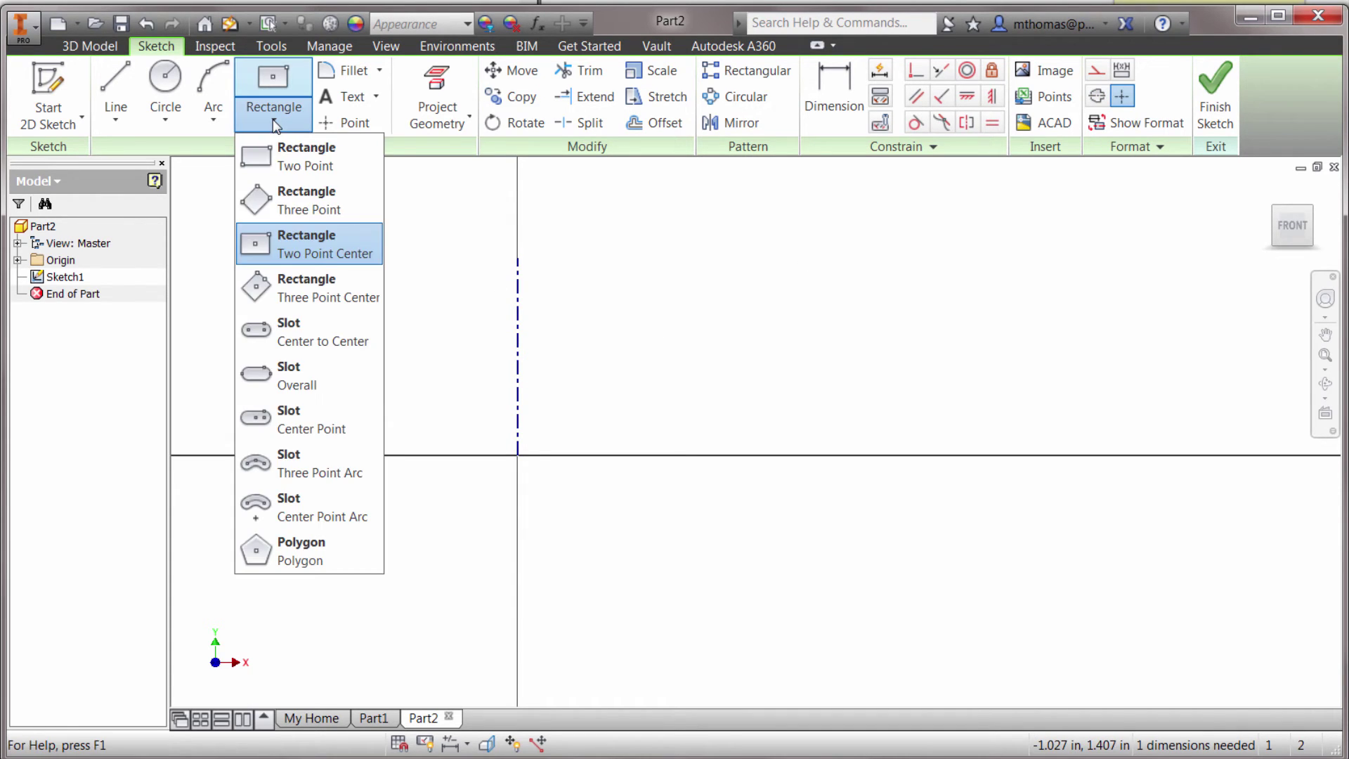
Draw a thin three-point rectangle slanted beside the centerline
left_click(295, 209)
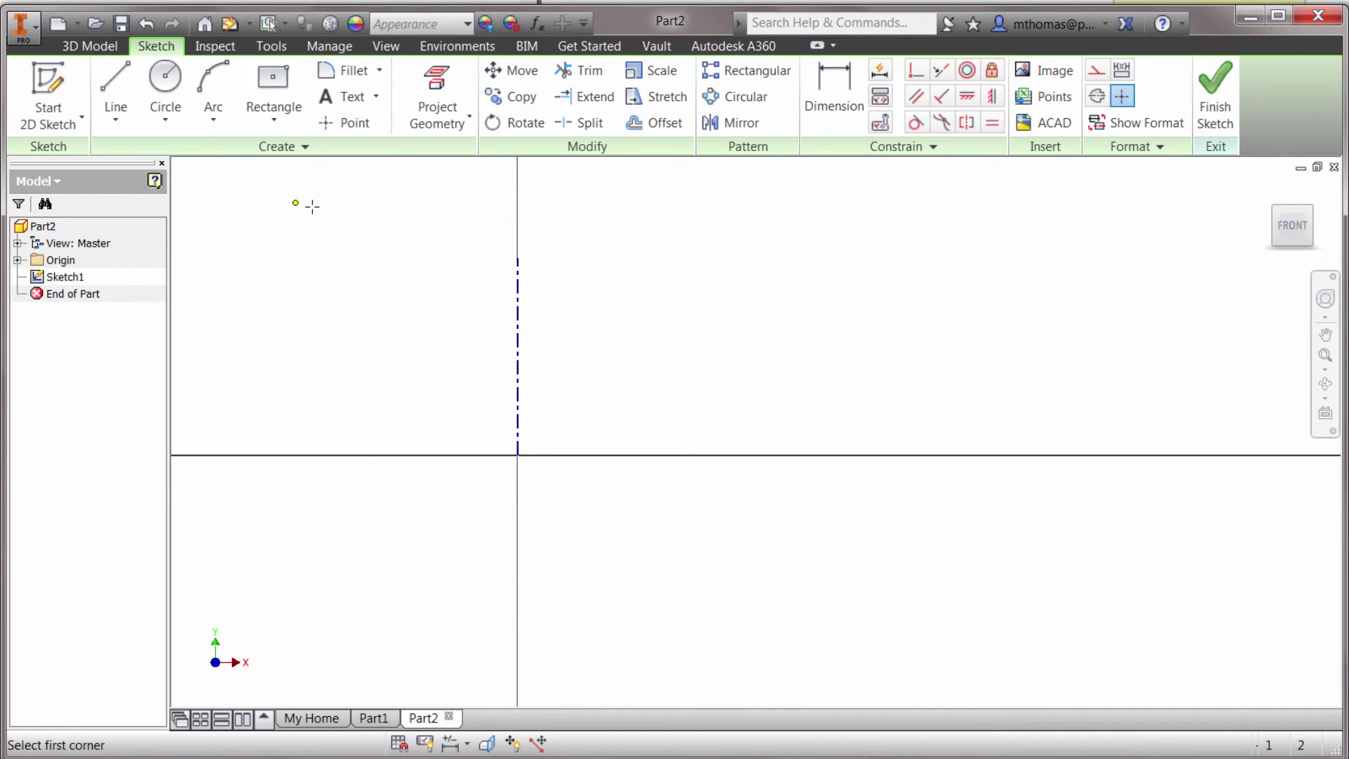
left_click(552, 250)
left_click(631, 441)
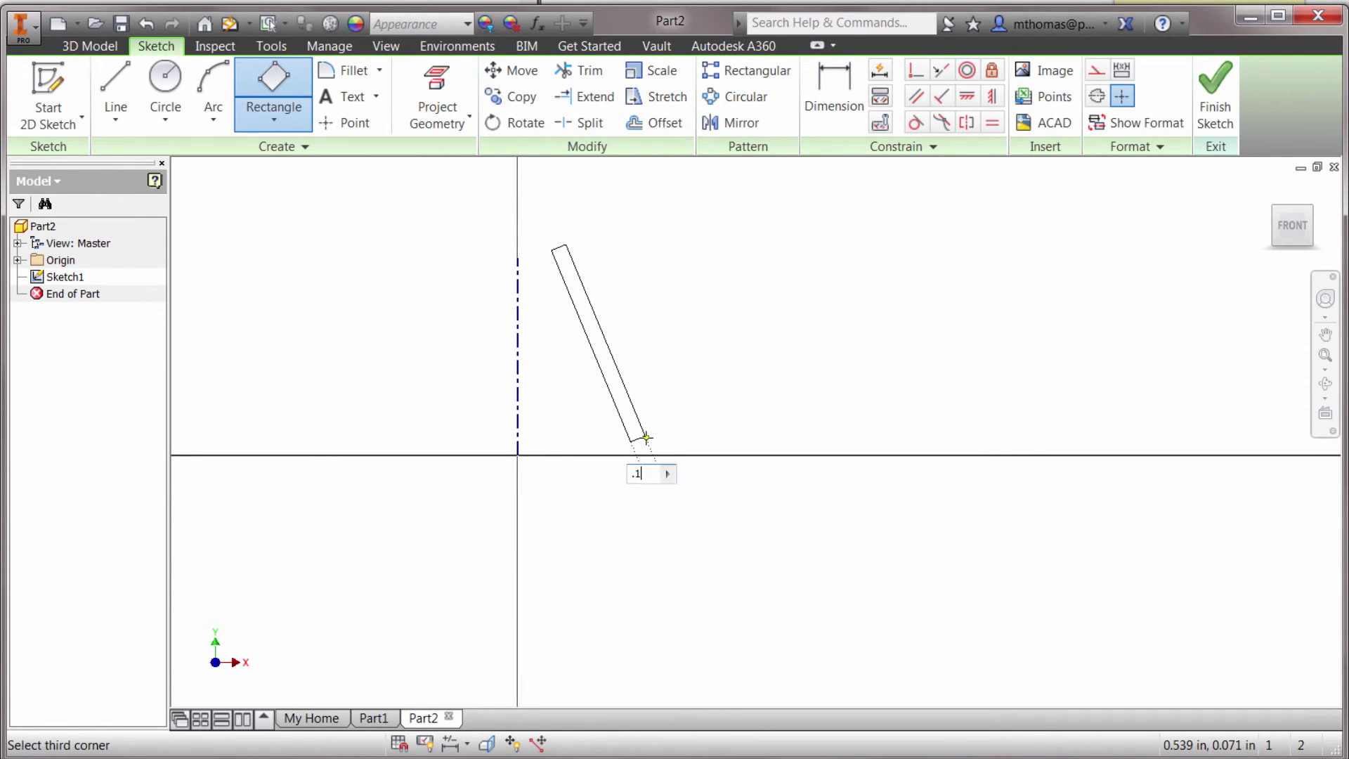
left_click(646, 437)
scroll(607, 362, "down", 2)
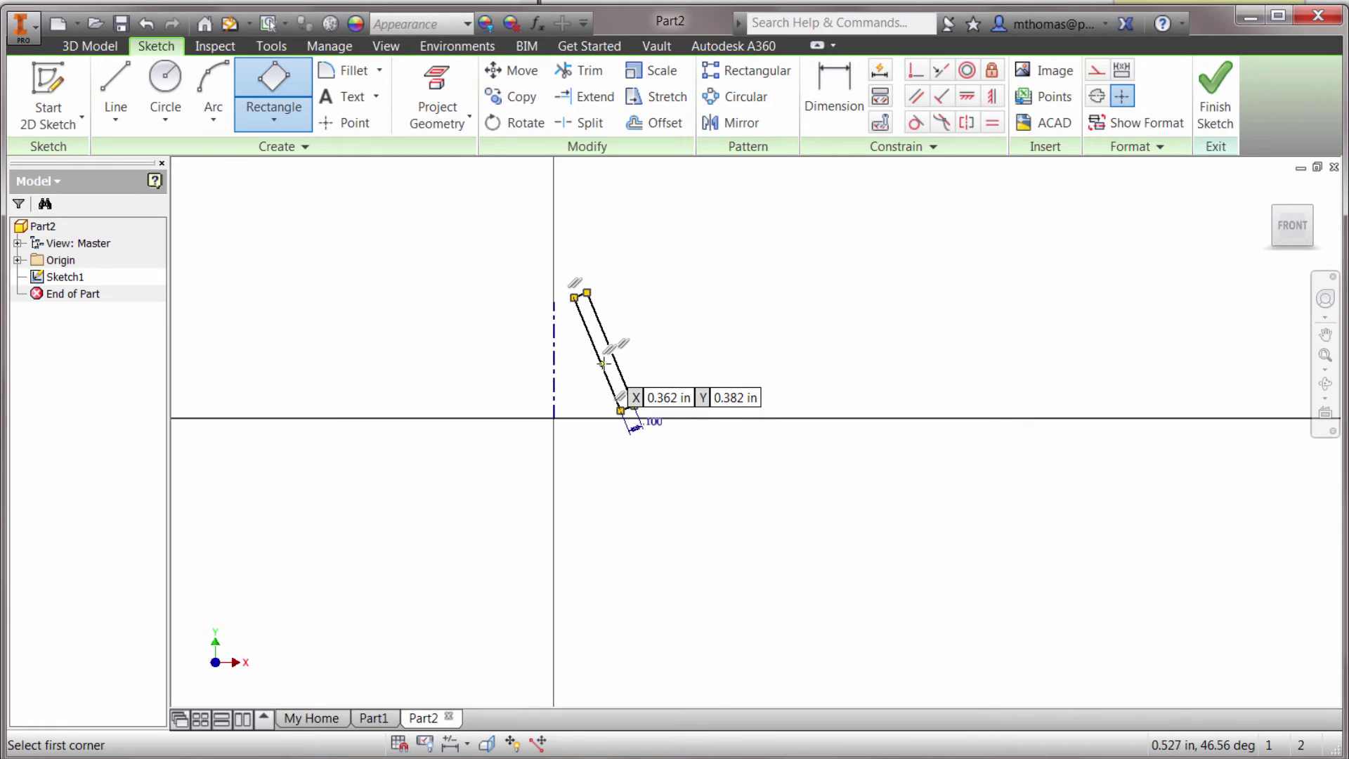
Dimension the rectangle's inner long edge at 20° from the centerline
key("d")
left_click(603, 372)
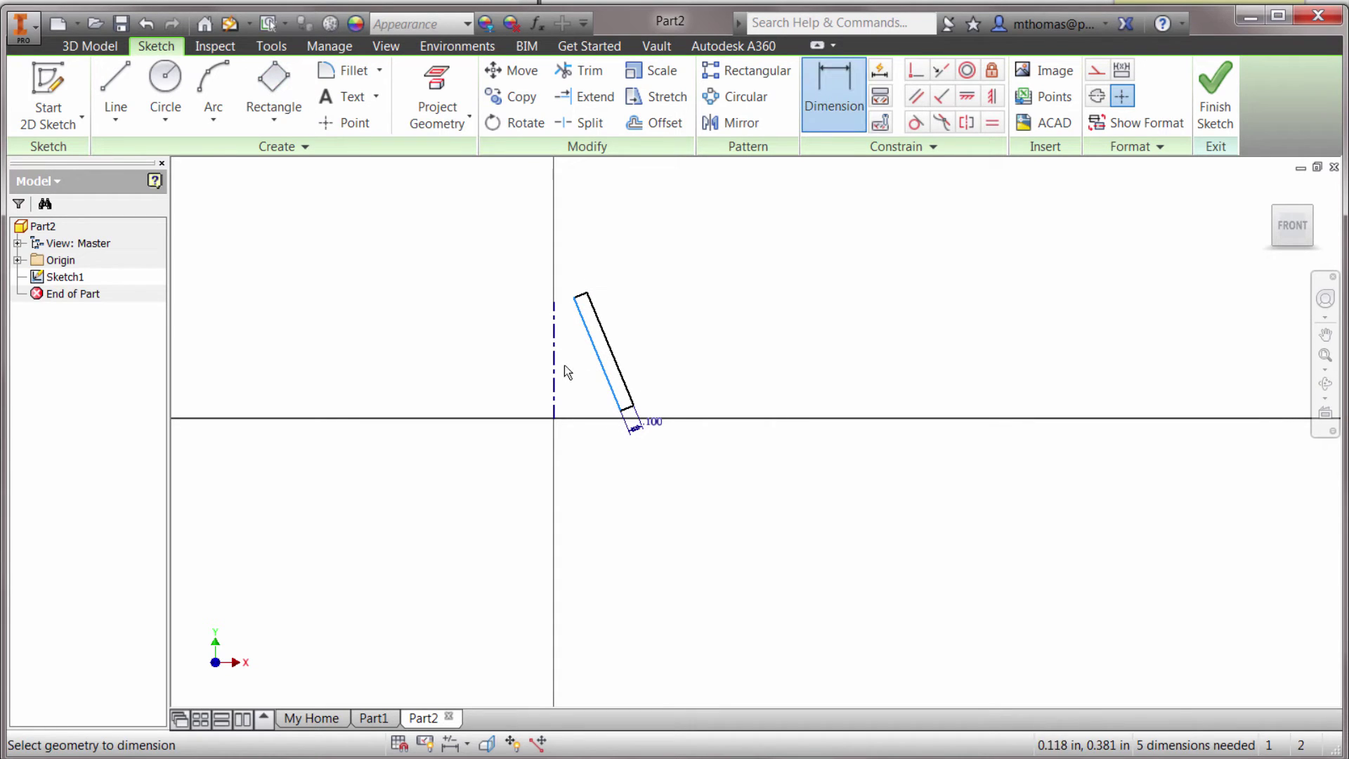
left_click(554, 375)
left_click(581, 379)
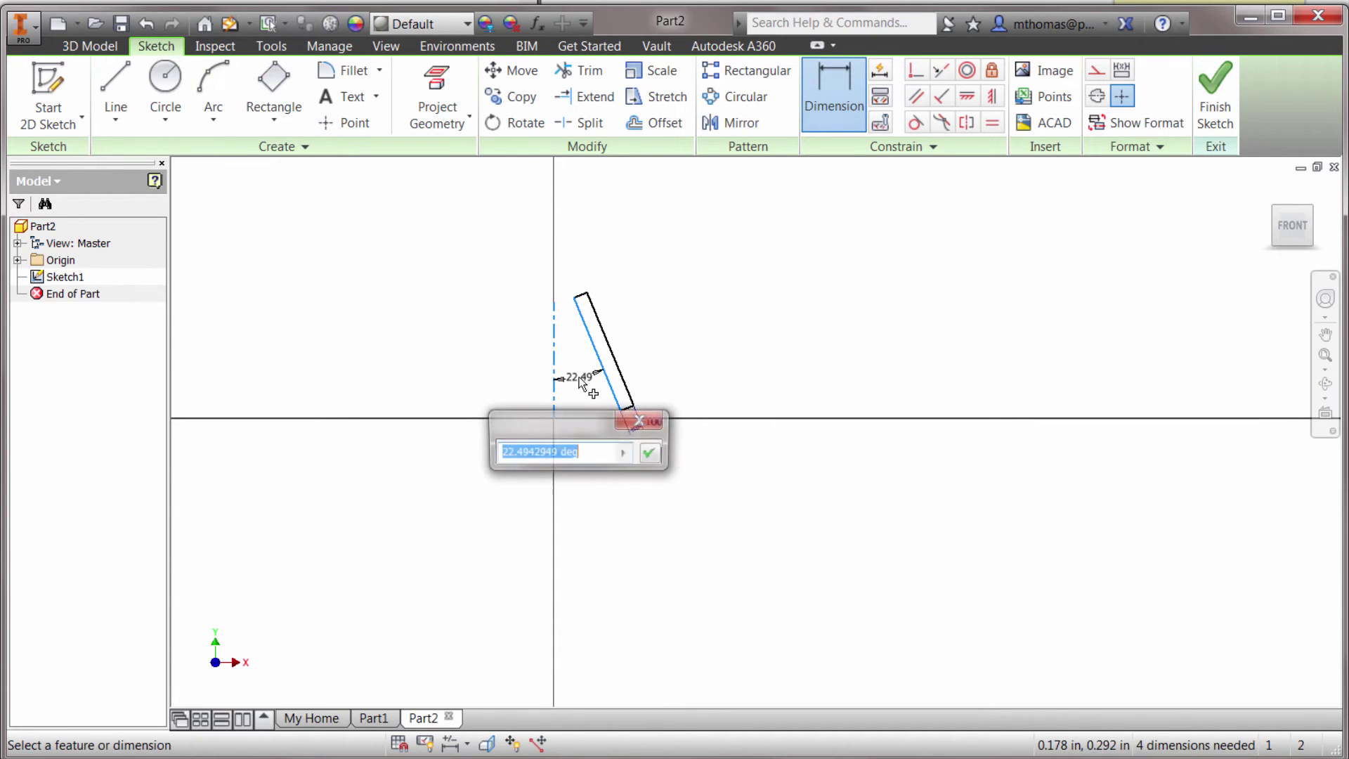
type("20")
key("Return")
scroll(569, 323, "down", 3)
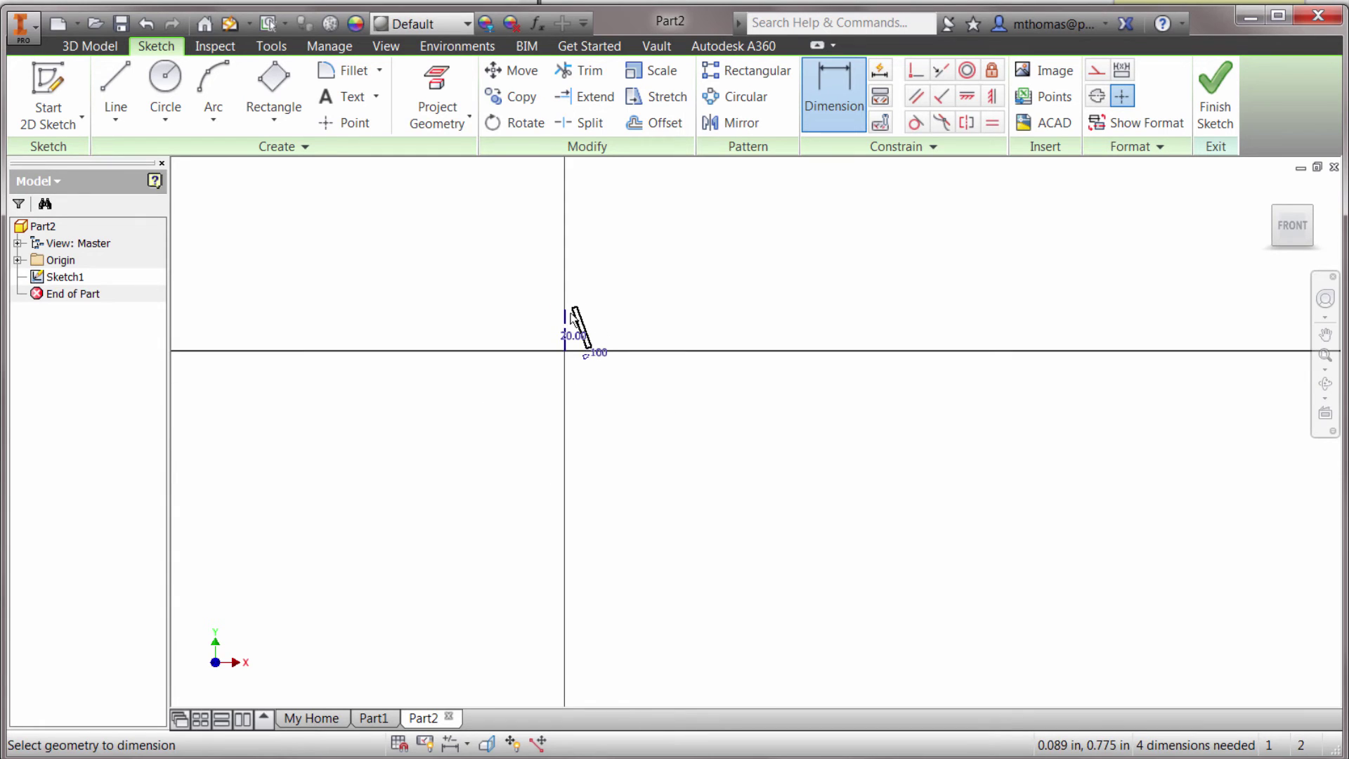
scroll(570, 320, "up", 3)
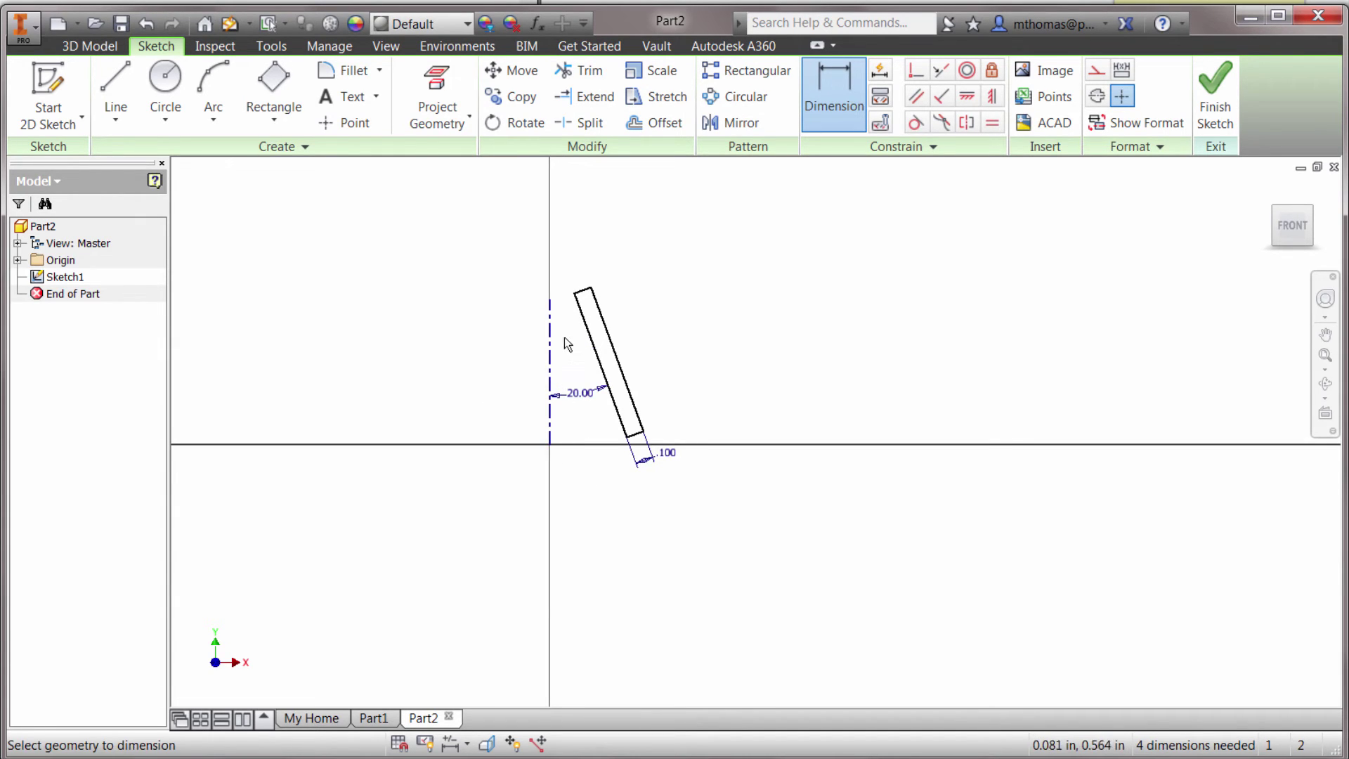
Add the Ø8.000 base diameter and 5.000 edge length, then finish the sketch
left_click(550, 428)
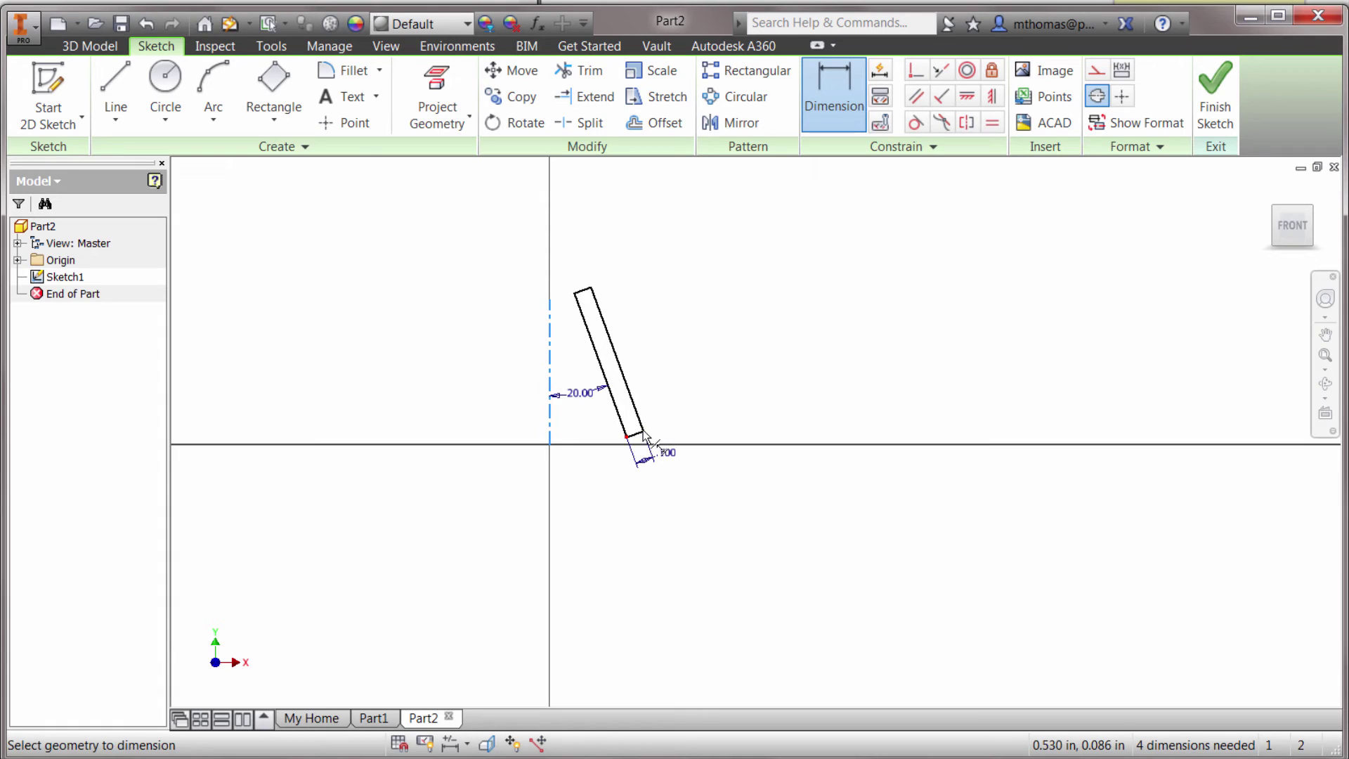
left_click(645, 434)
left_click(601, 555)
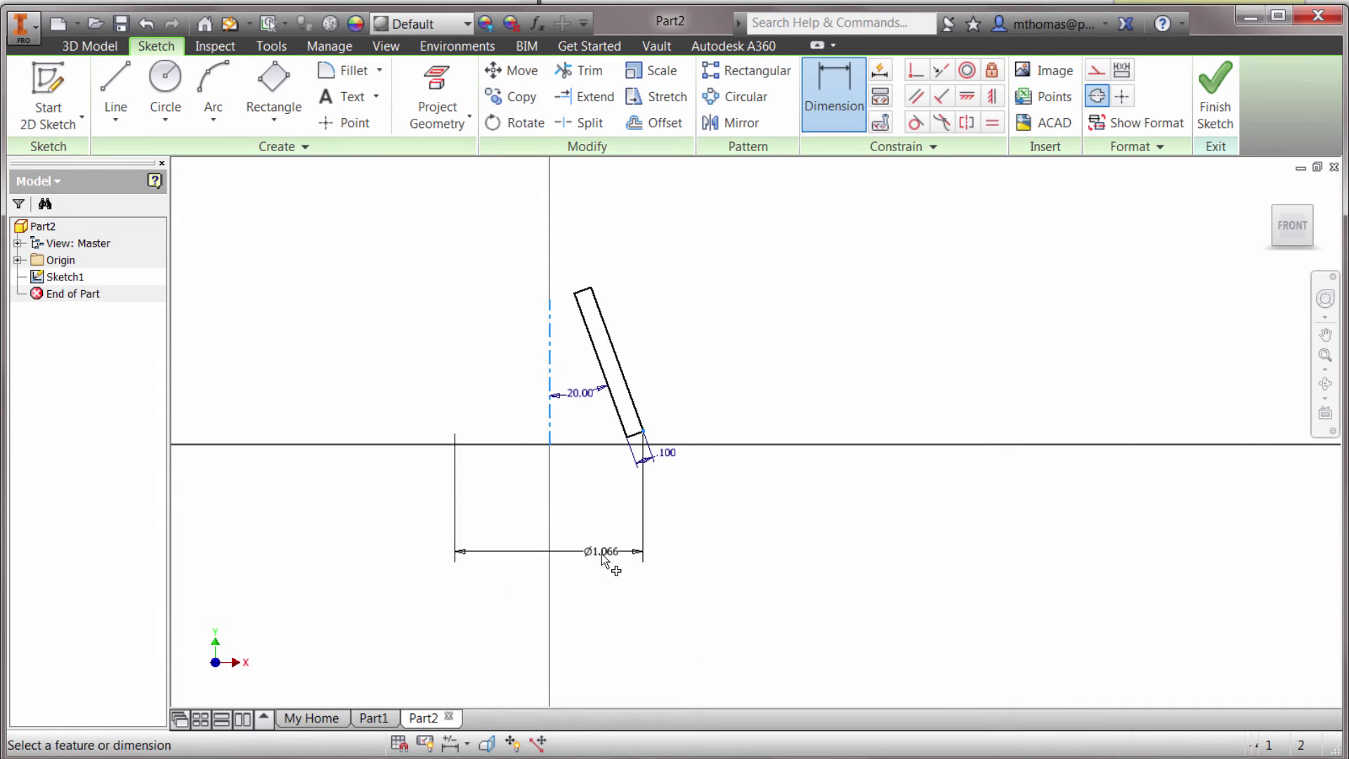
type("8")
key("Return")
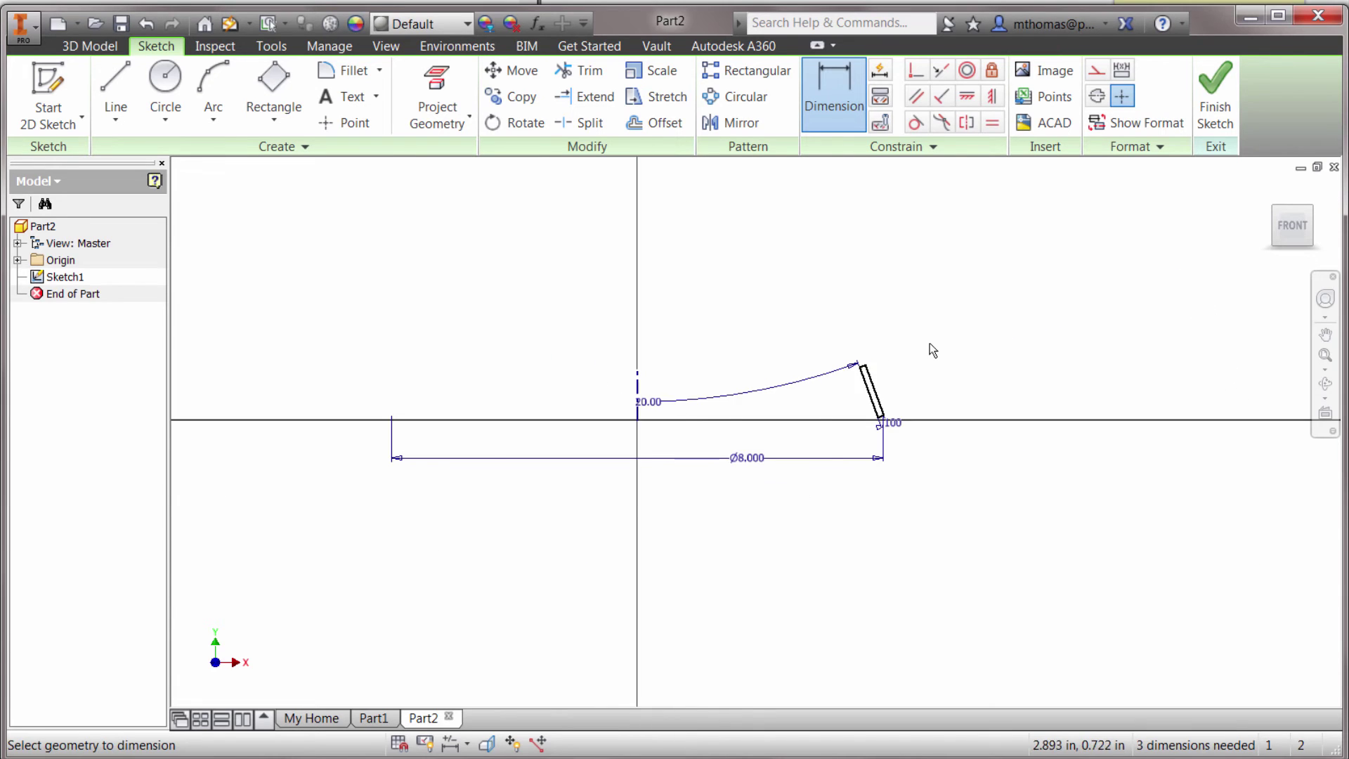
scroll(906, 344, "up", 4)
left_click(787, 467)
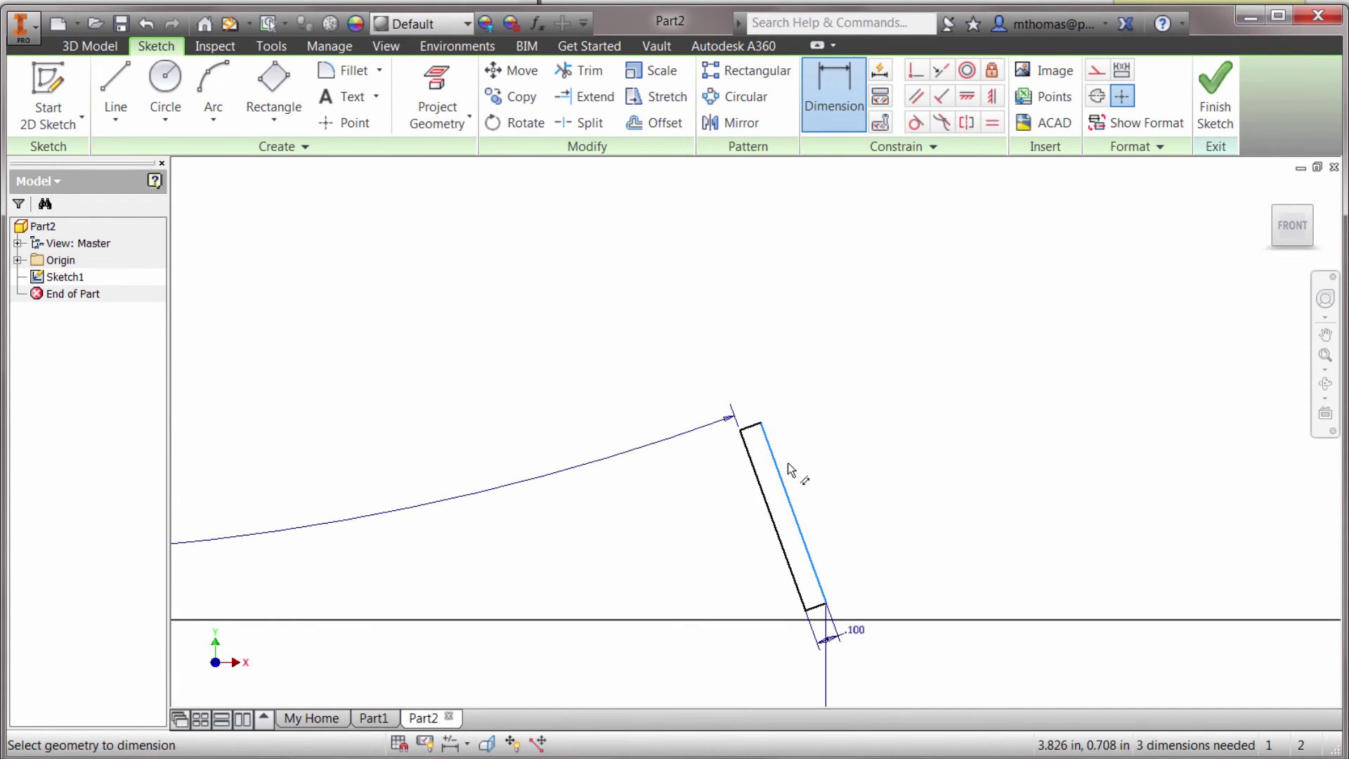
left_click(892, 474)
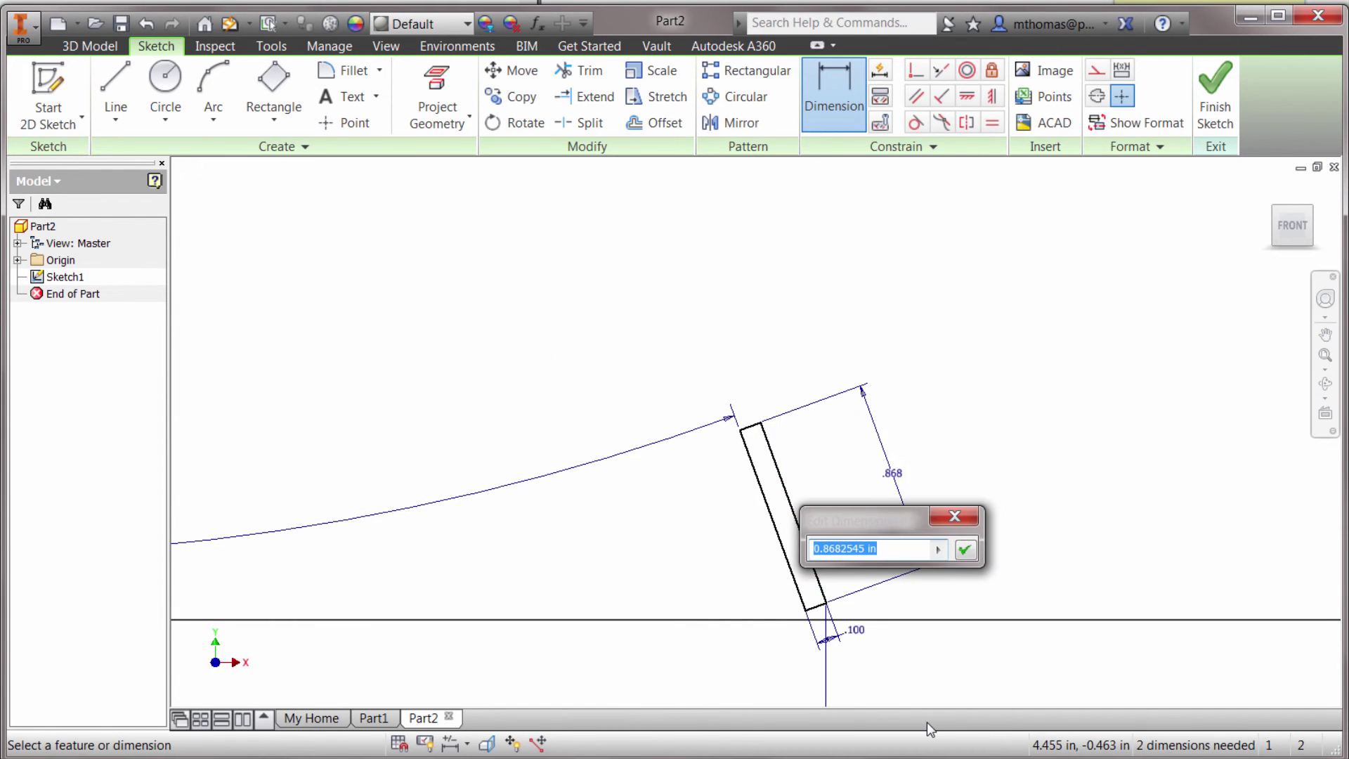
type("5")
key("Return")
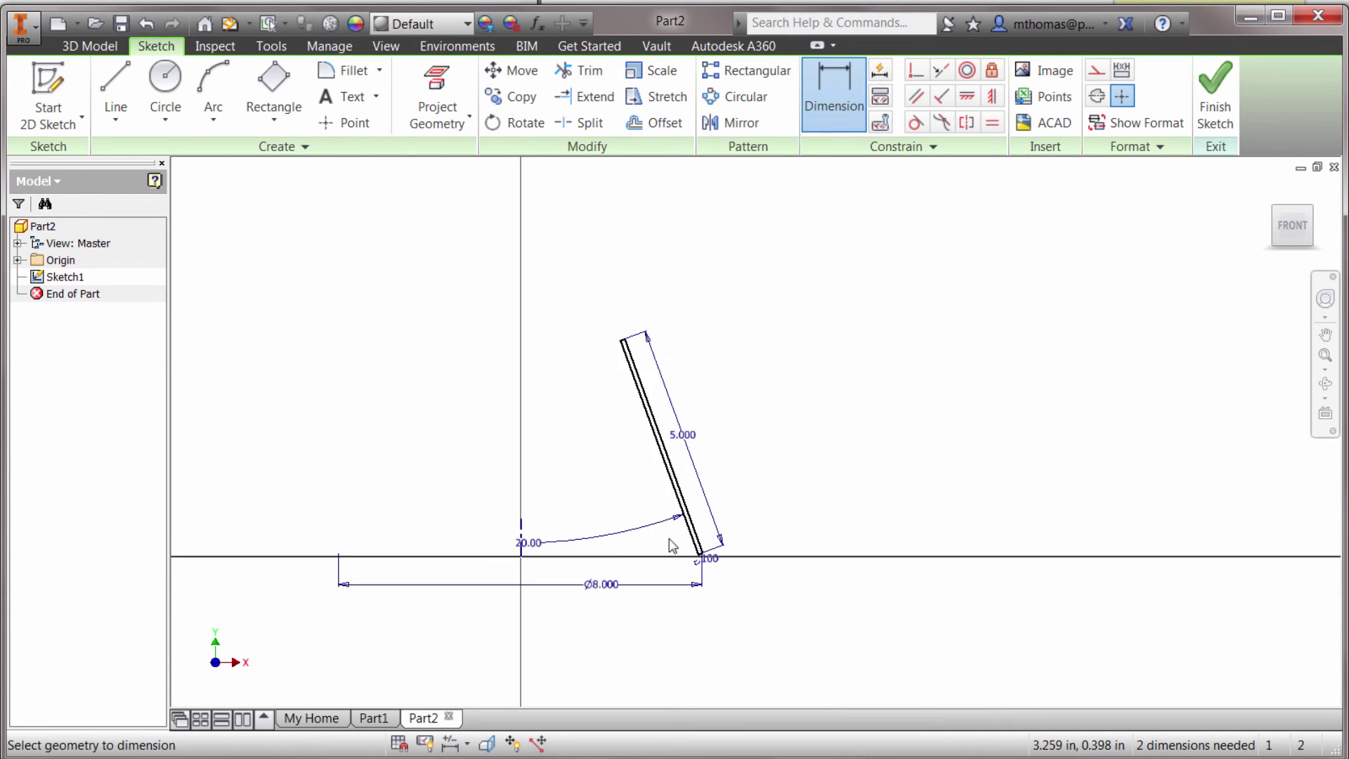
scroll(668, 539, "up", 3)
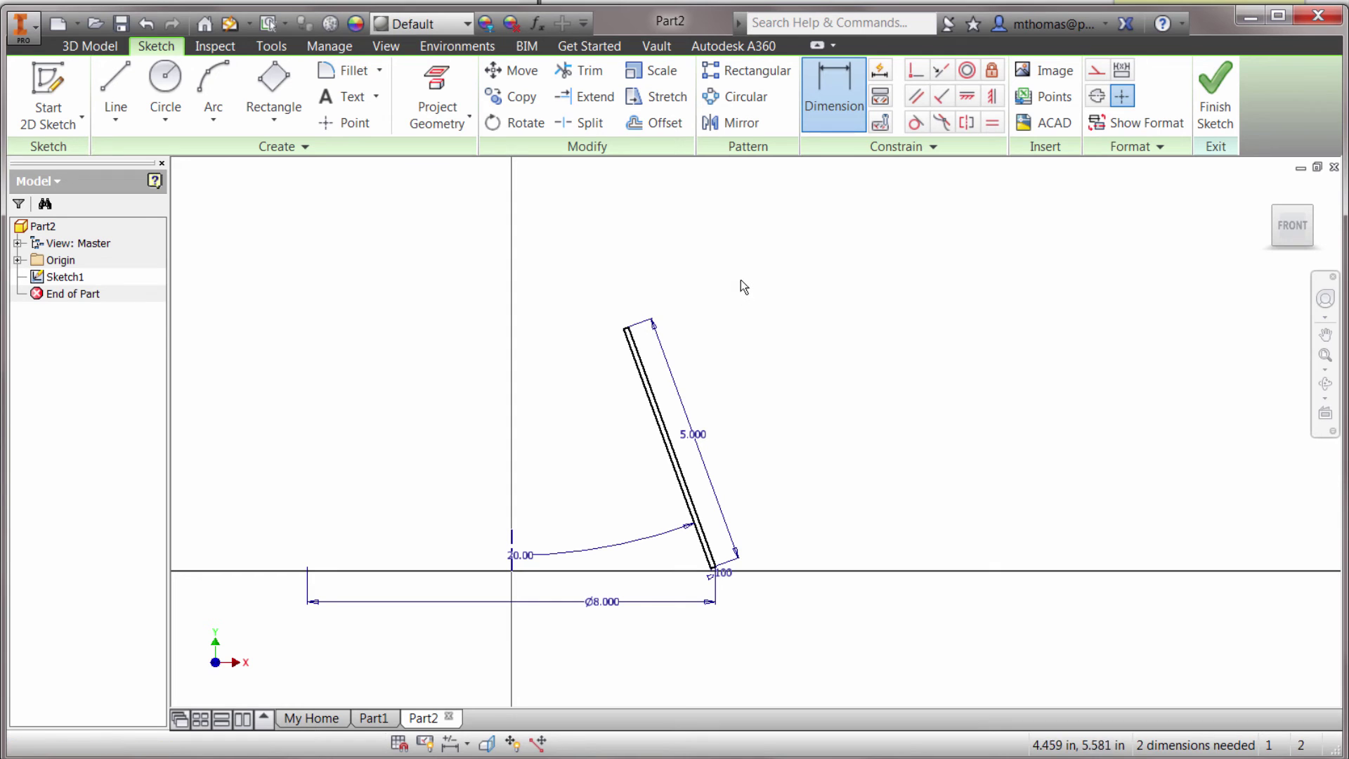
left_click(1215, 98)
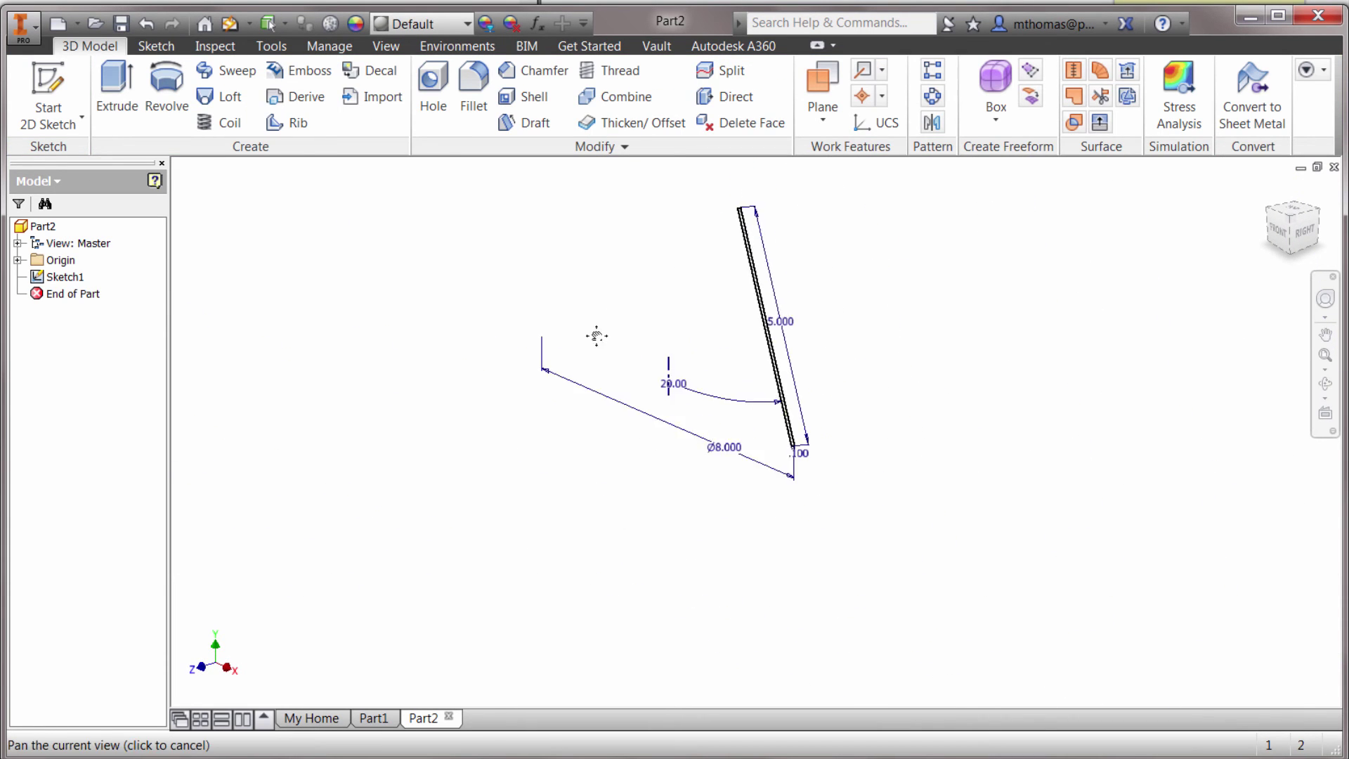
Revolve the thin rectangle 359° about the centerline, leaving a narrow open slit in the cone
left_click(156, 85)
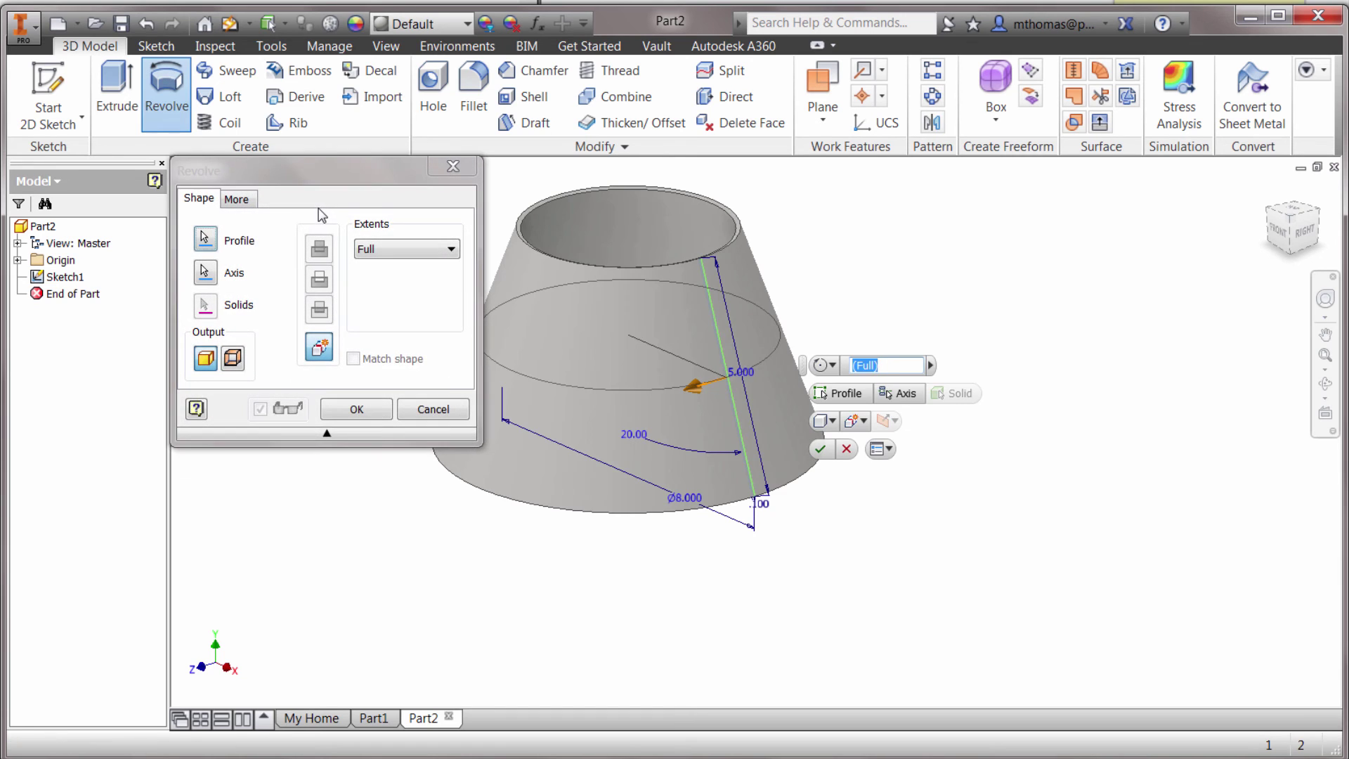
left_click(376, 250)
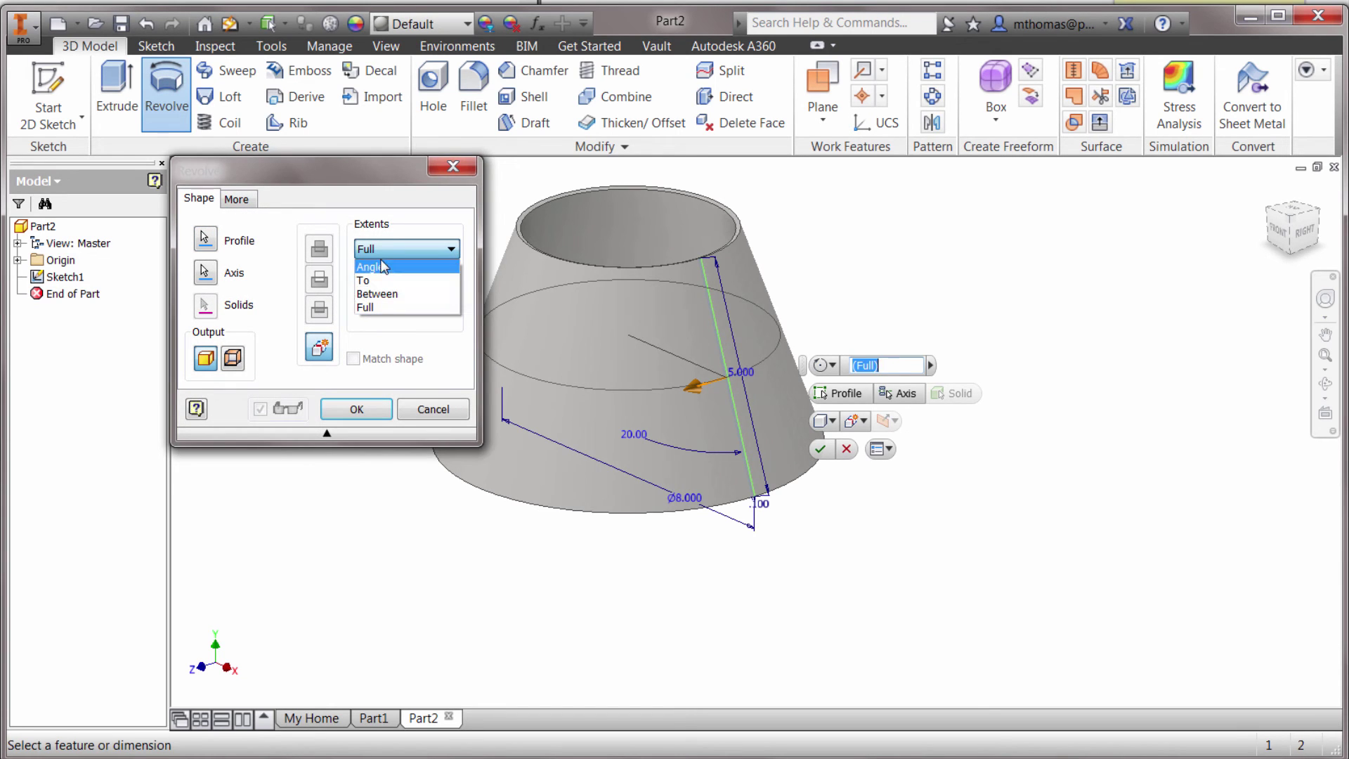
left_click(379, 267)
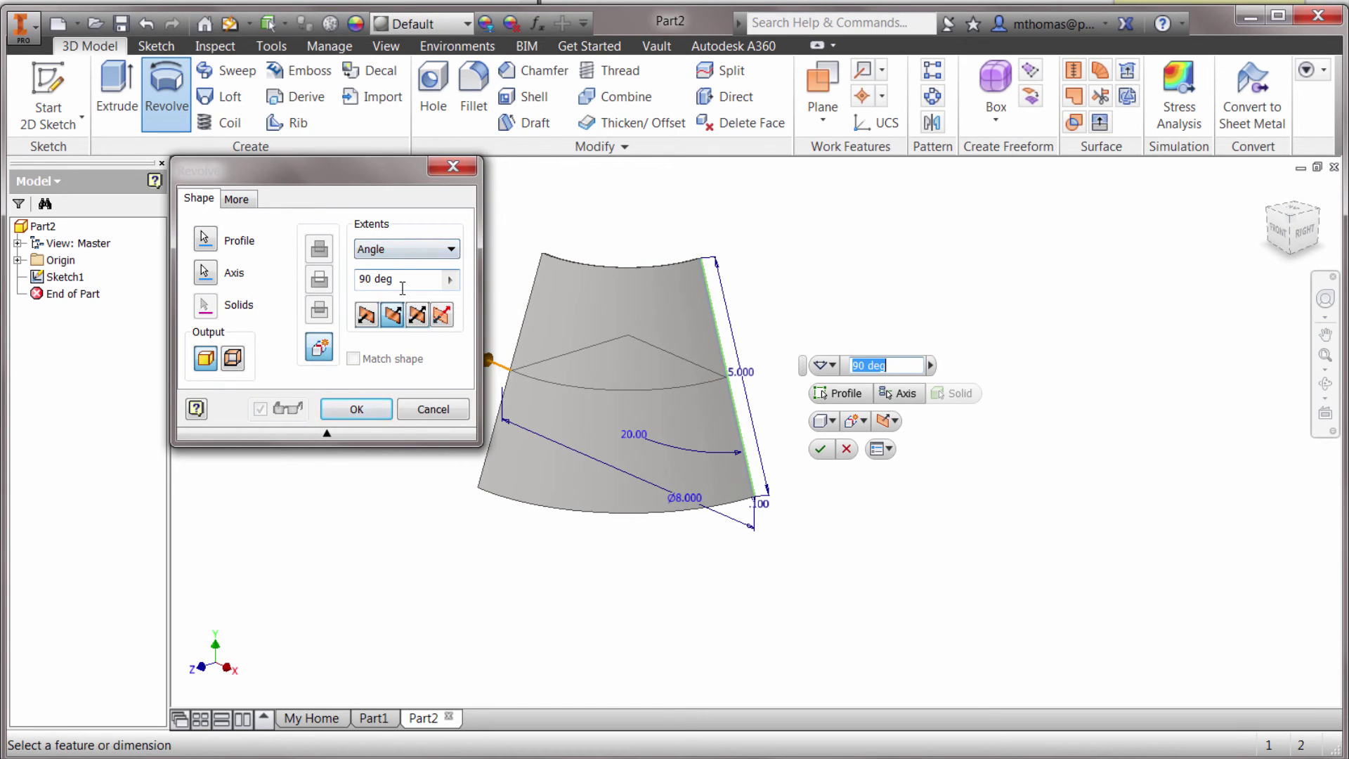
type("359")
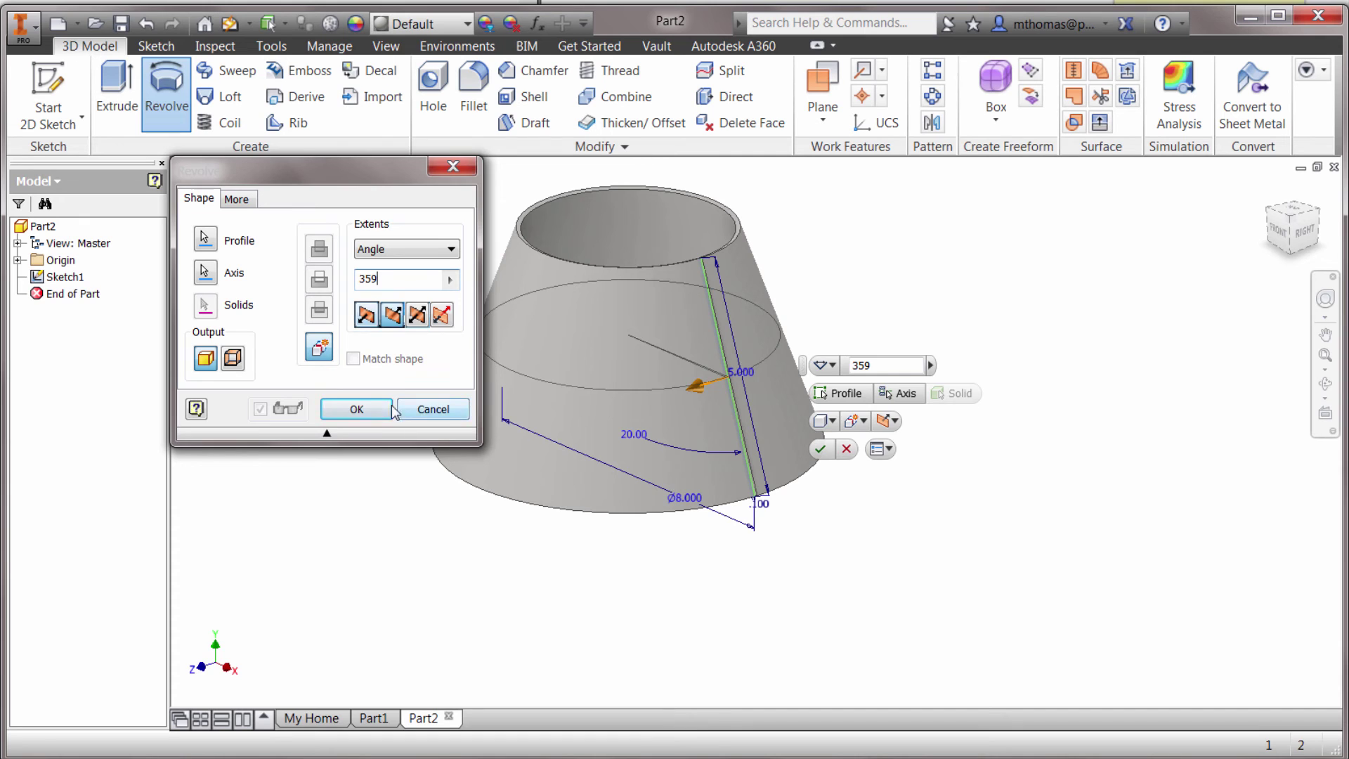
left_click(371, 407)
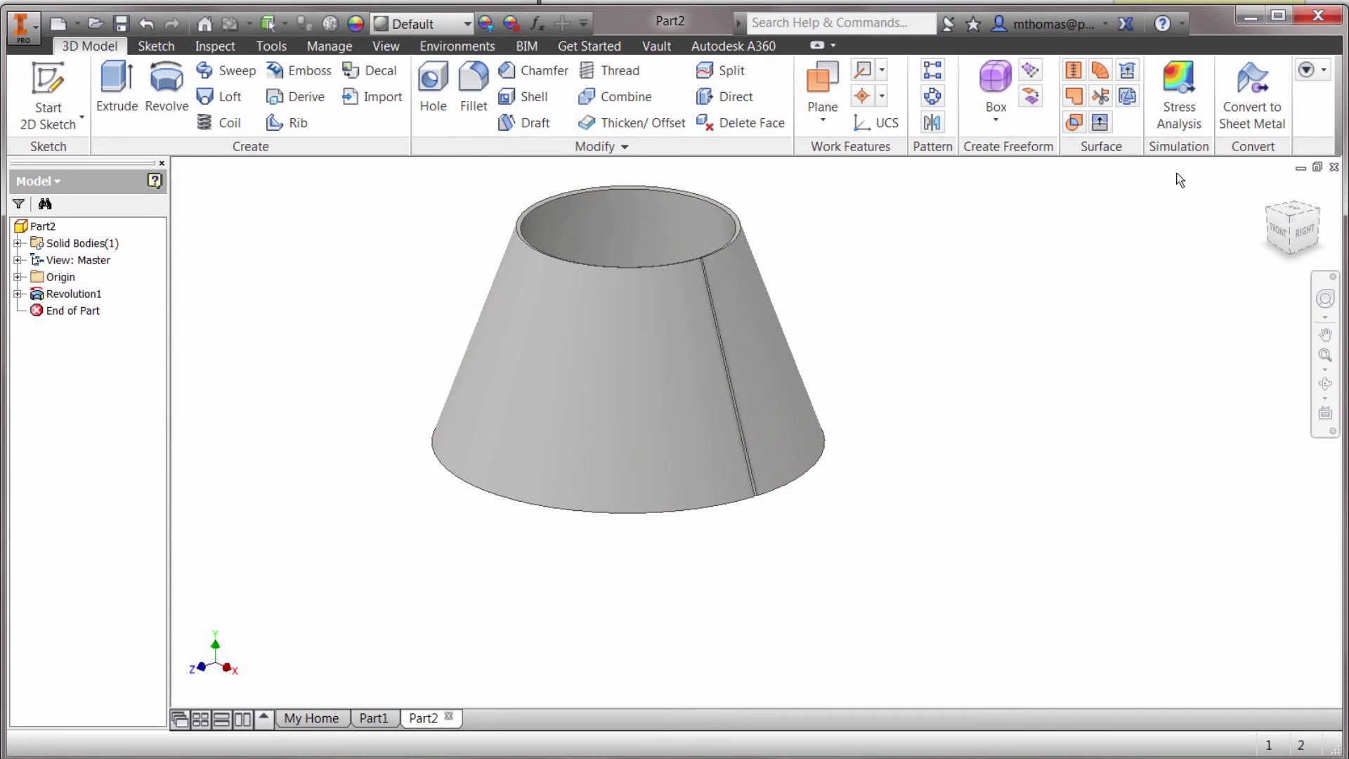
Convert the cone to sheet metal from its base face with Default_mm and 0.100000 in thickness
left_click(1252, 98)
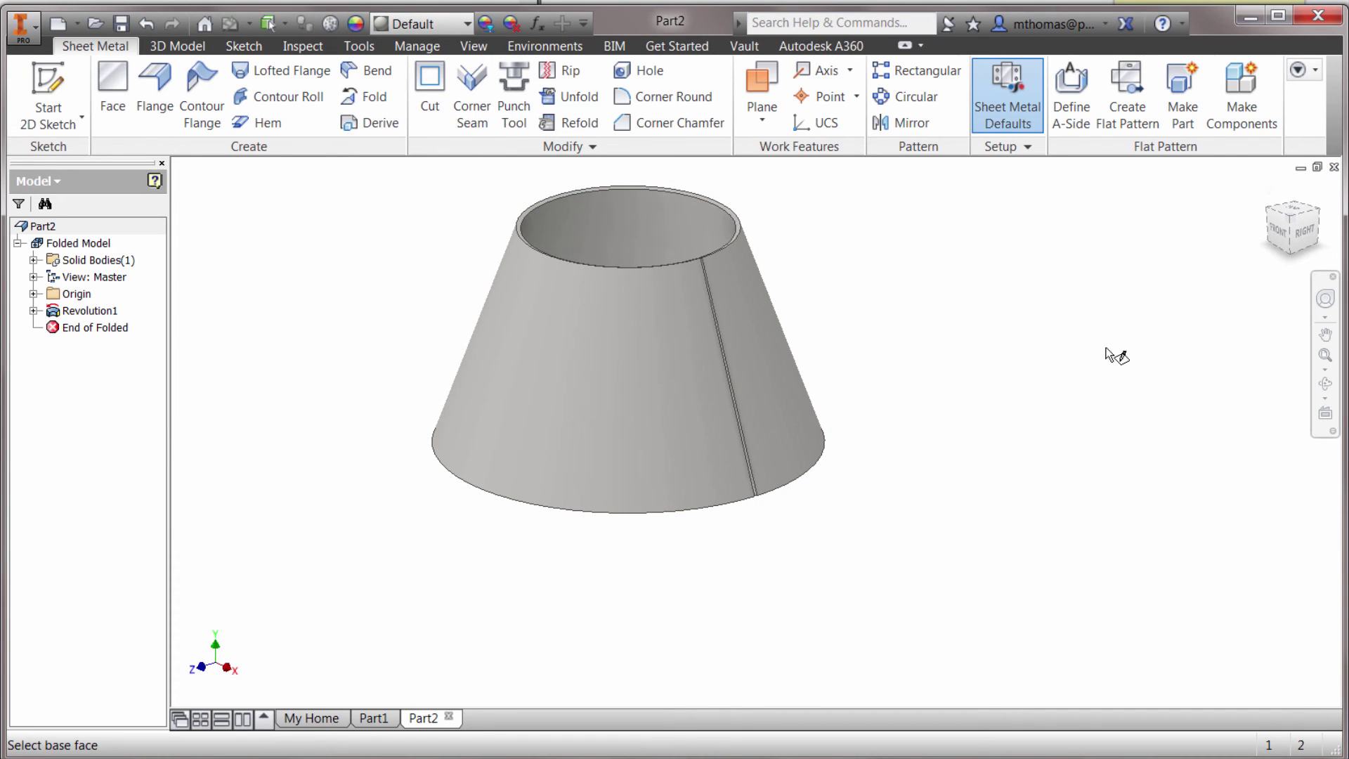
left_click(607, 397)
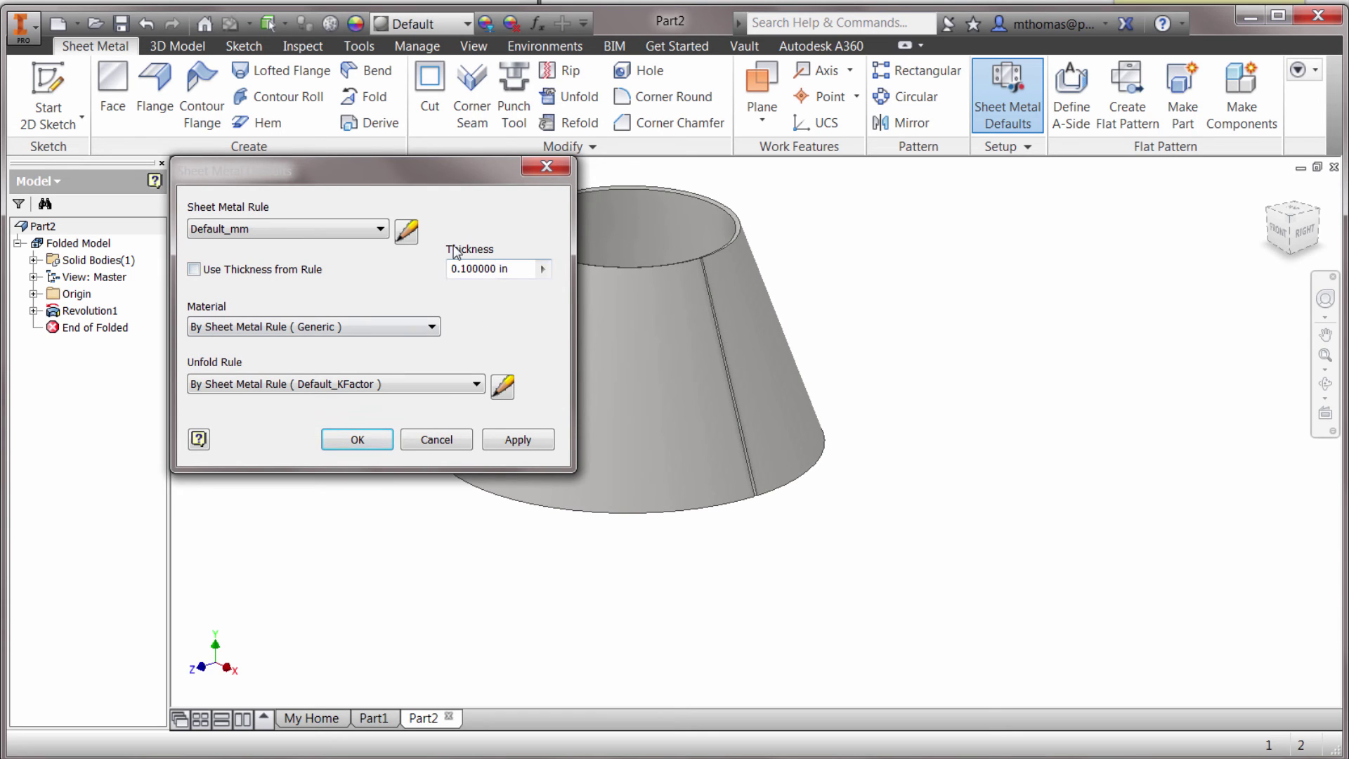
left_click(359, 438)
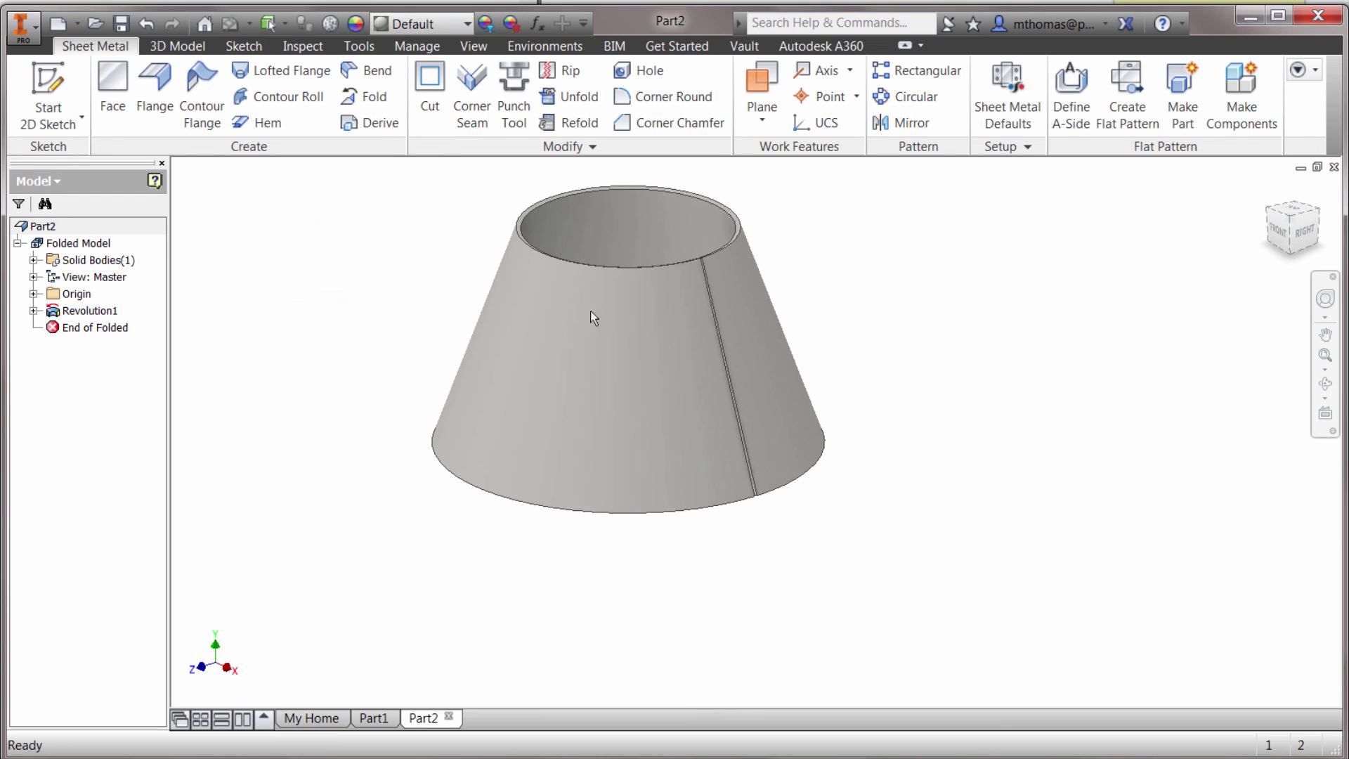
Create and inspect the cone's arc-shaped flat pattern, then return to the Part1 box
left_click(1131, 113)
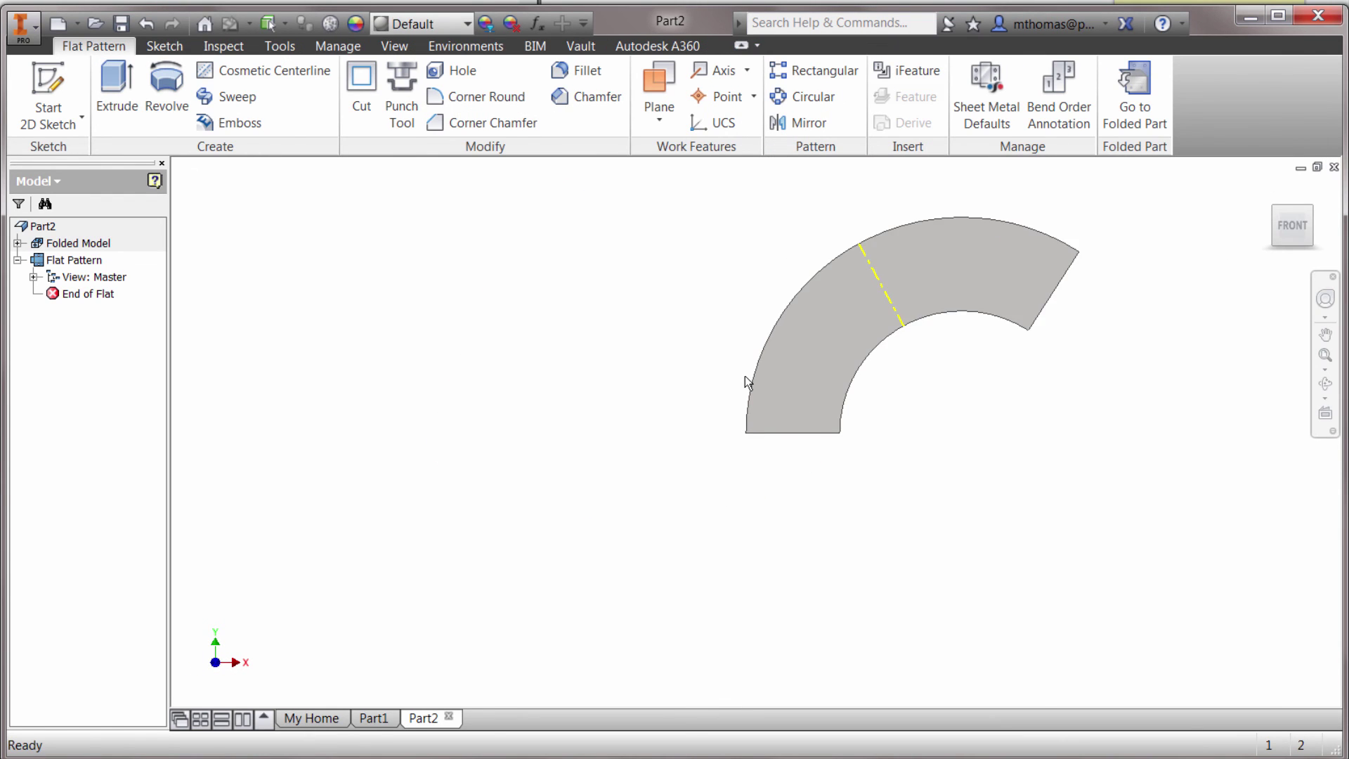
middle_click_drag(745, 376, 533, 420)
scroll(471, 358, "down", 4)
middle_click_drag(454, 304, 427, 255)
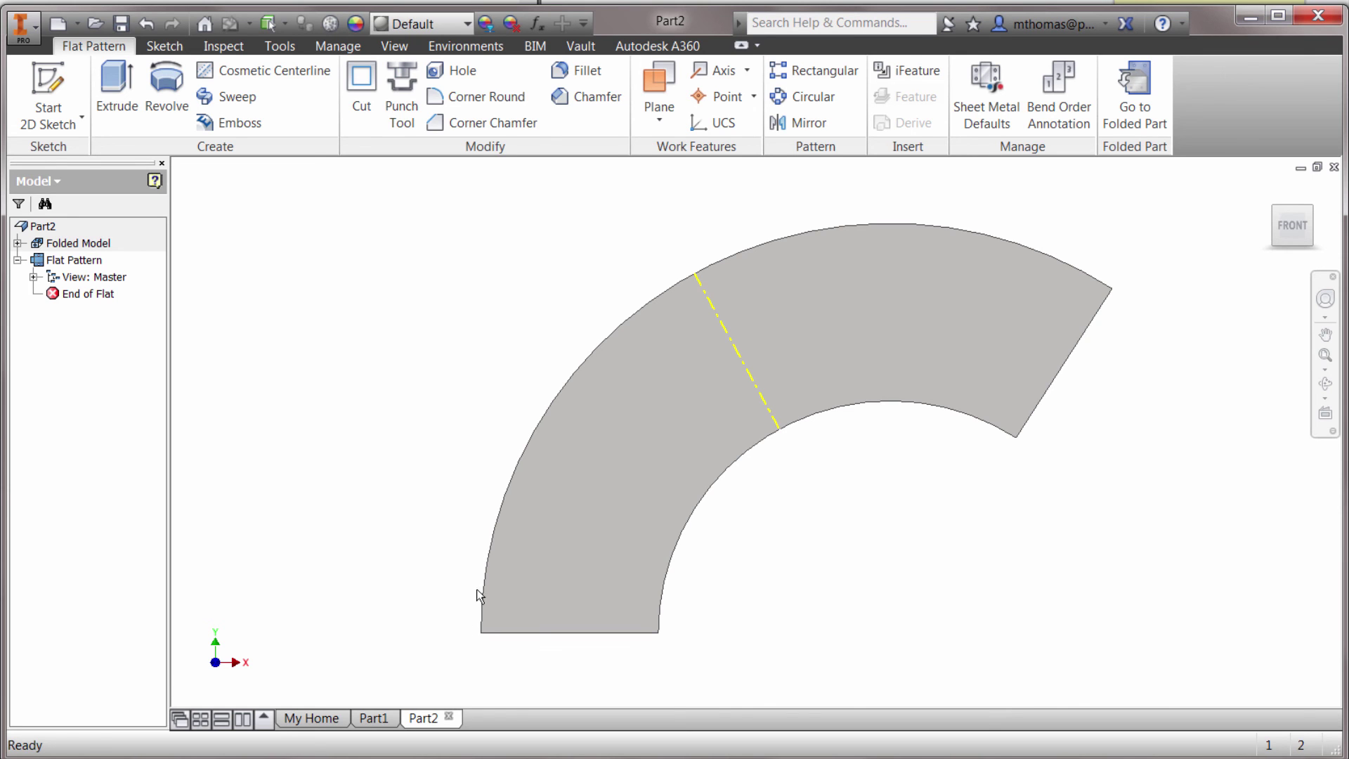
left_click(366, 718)
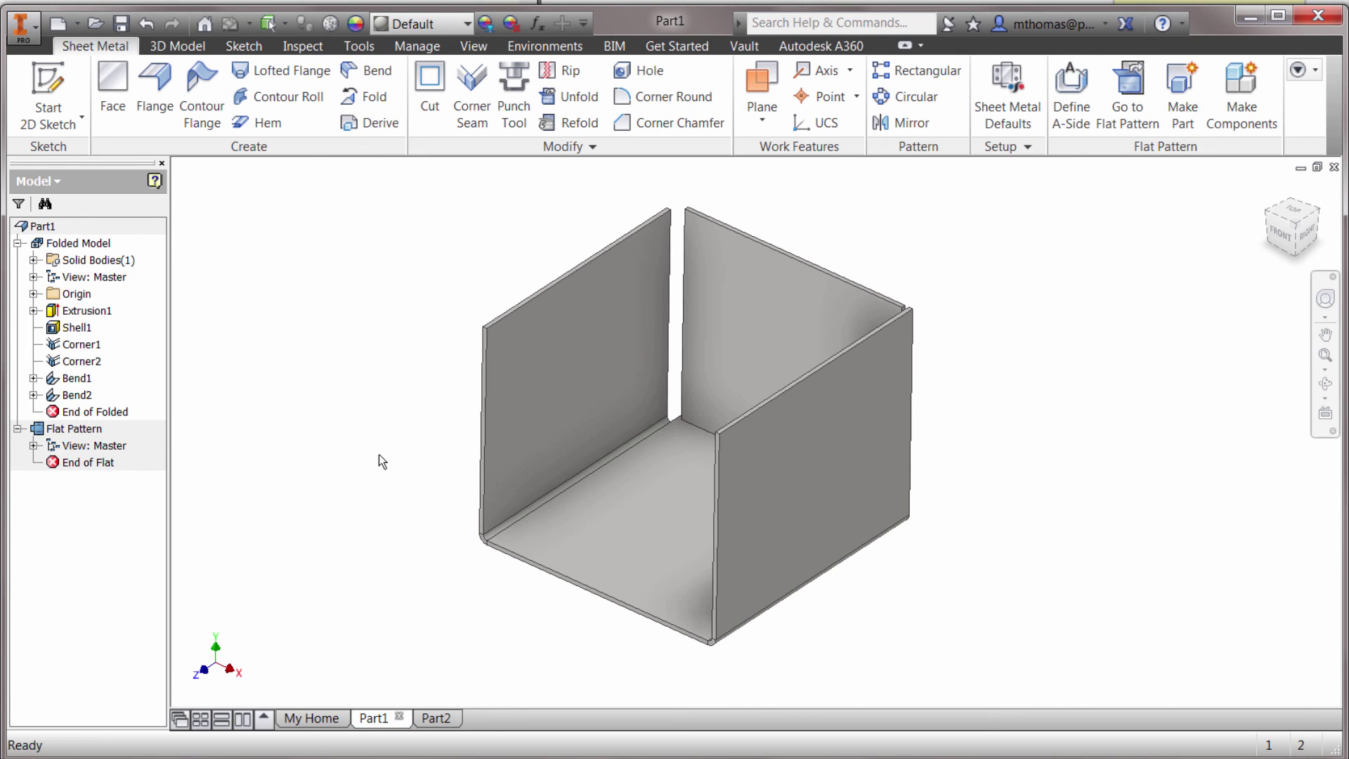